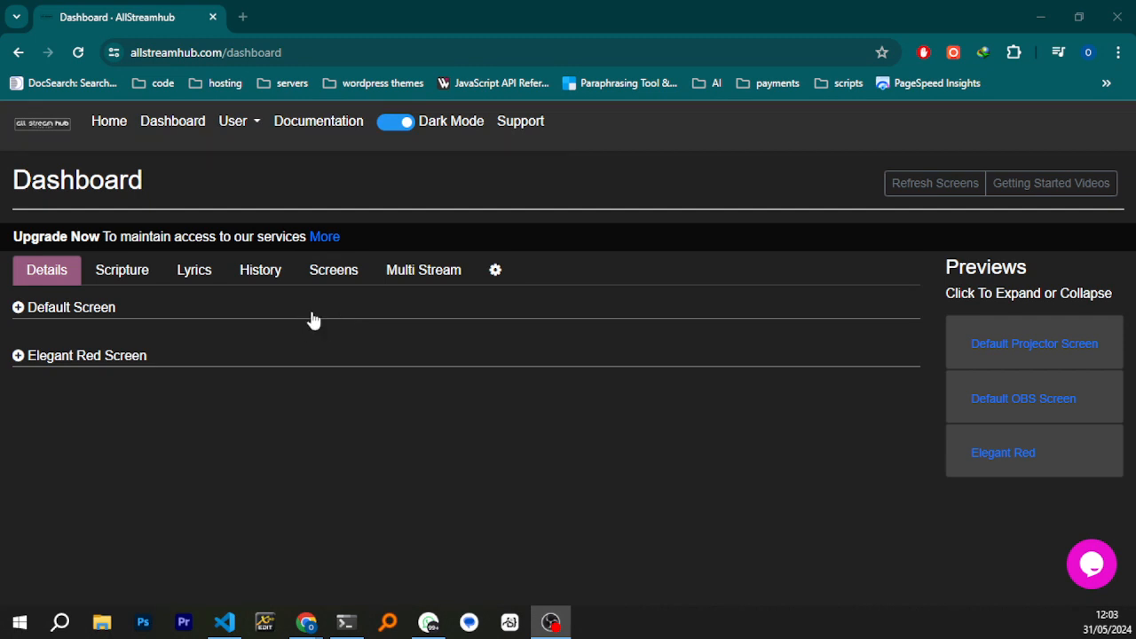
Add a new blank screen named Test select with a width of 1280 px and a height of 720 px
click(339, 281)
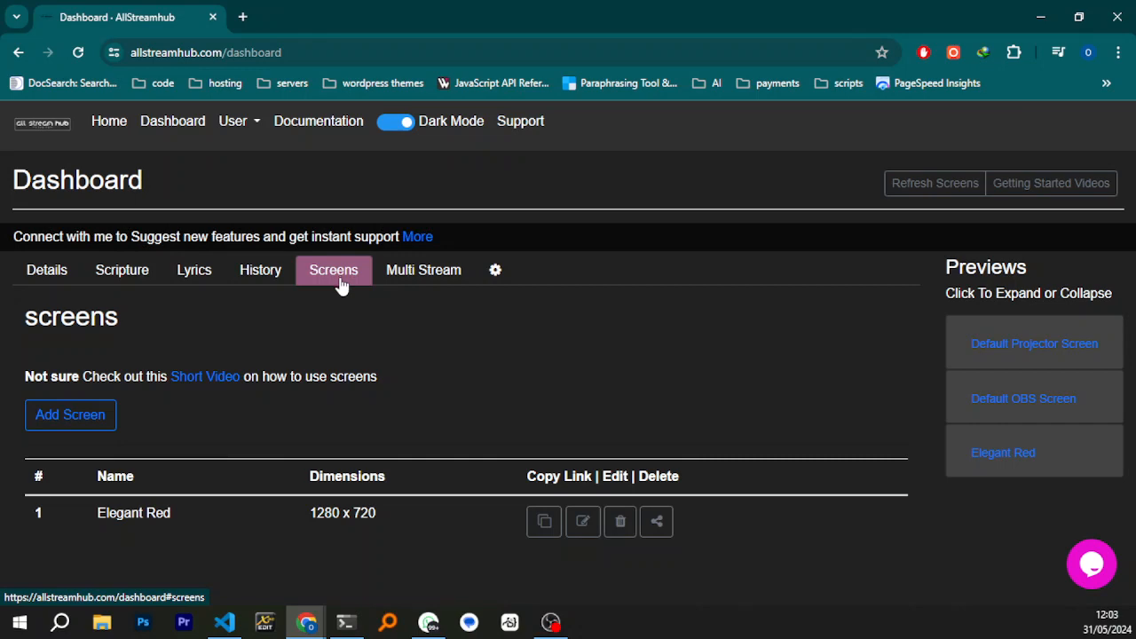
click(87, 412)
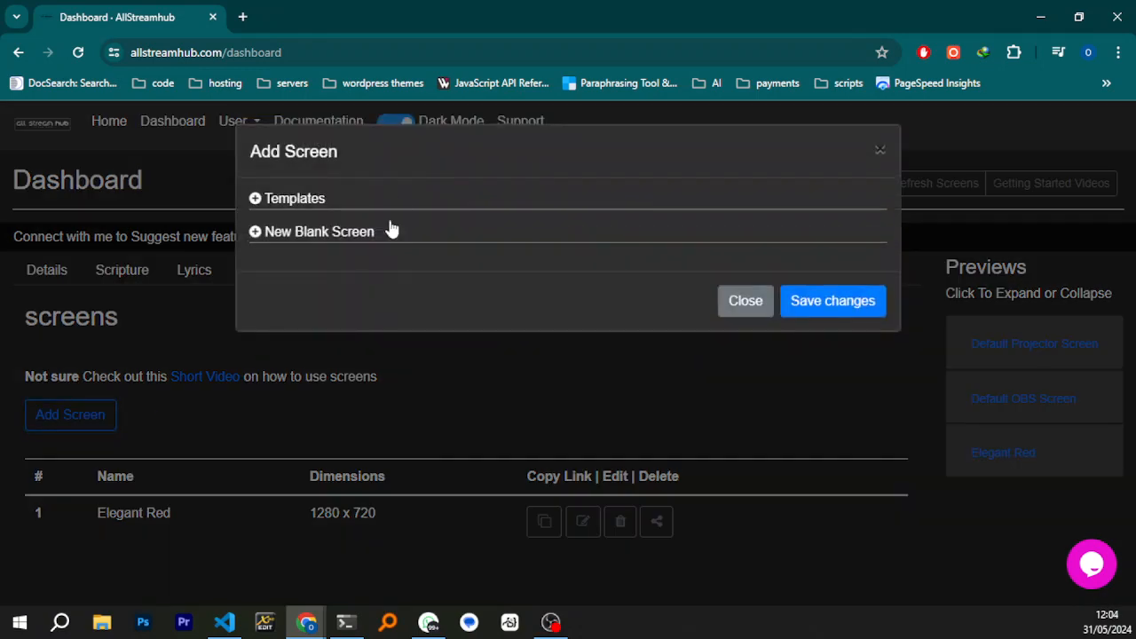
click(351, 232)
click(436, 273)
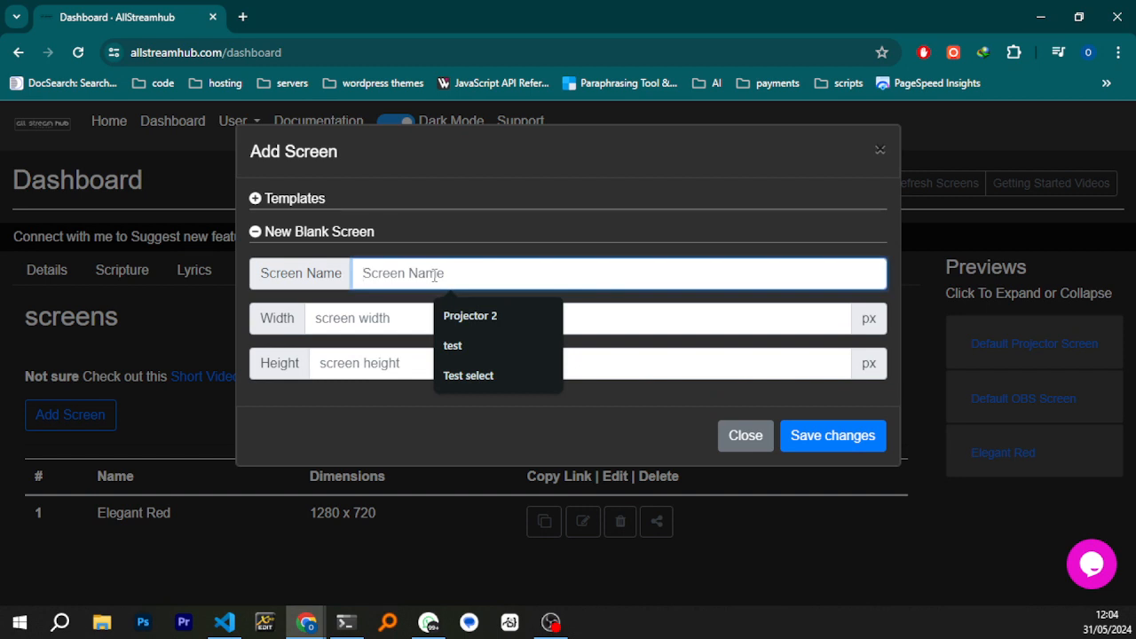
click(480, 376)
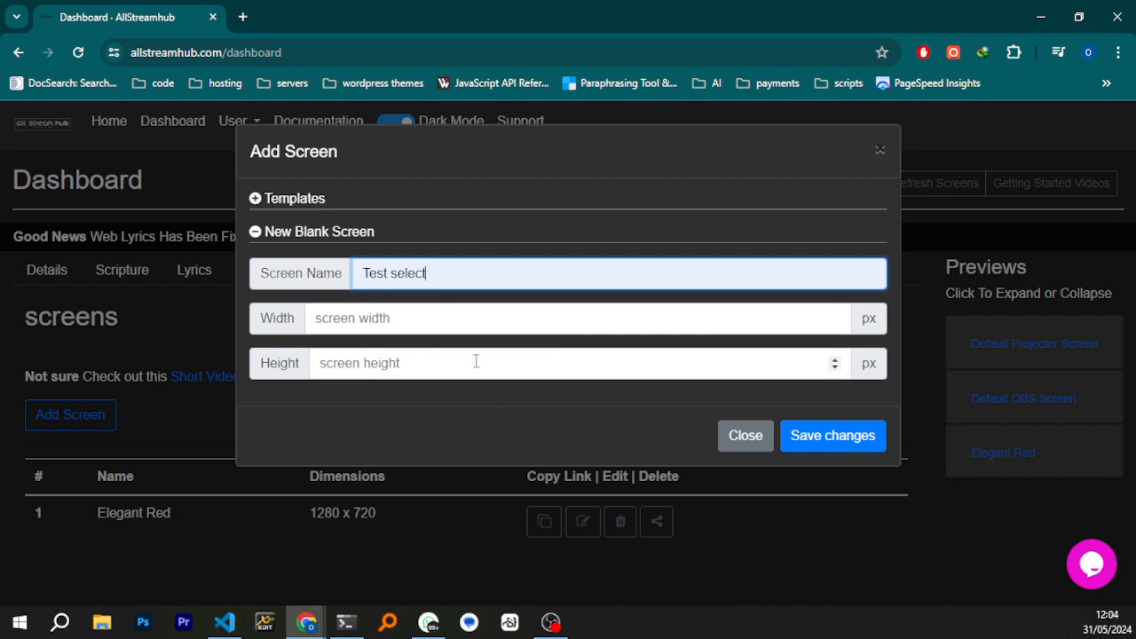
click(437, 317)
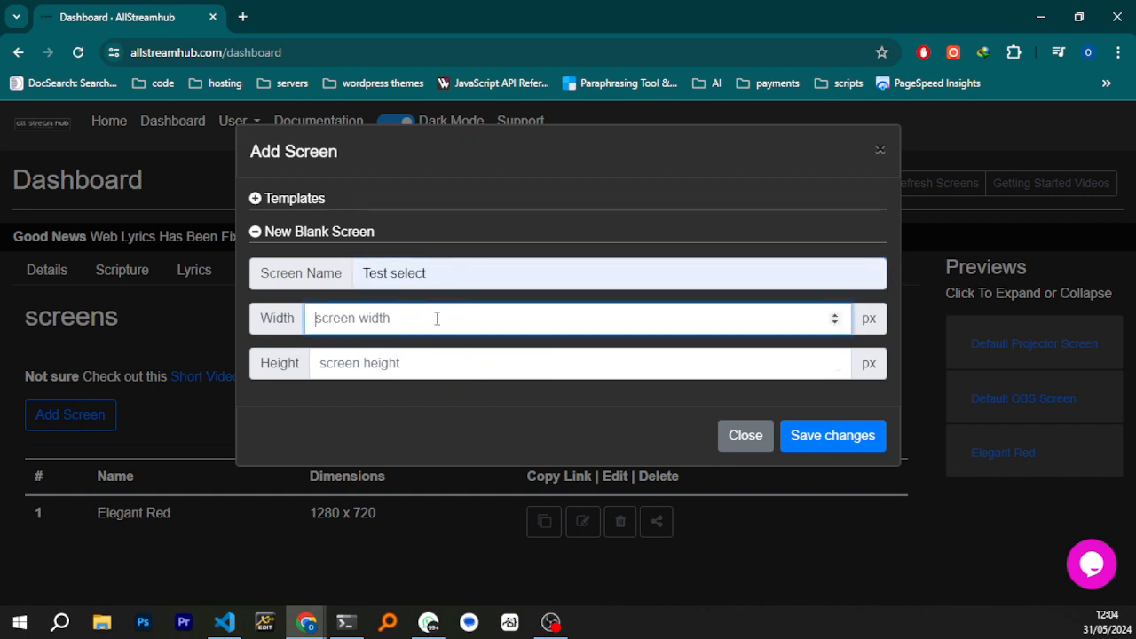
text(1280)
click(427, 361)
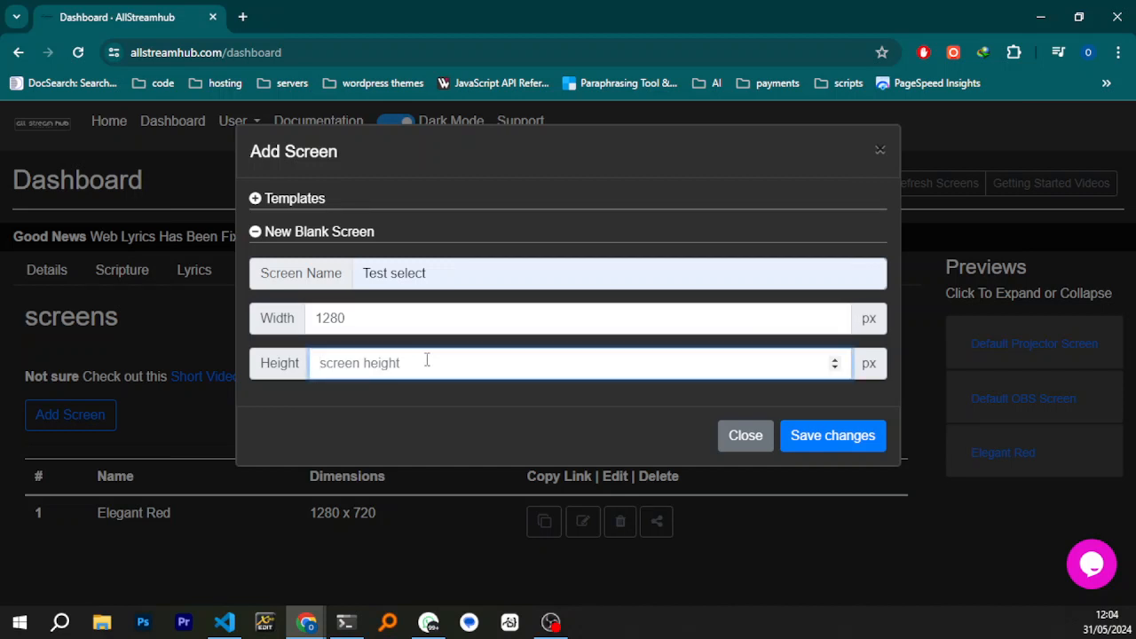
text(720)
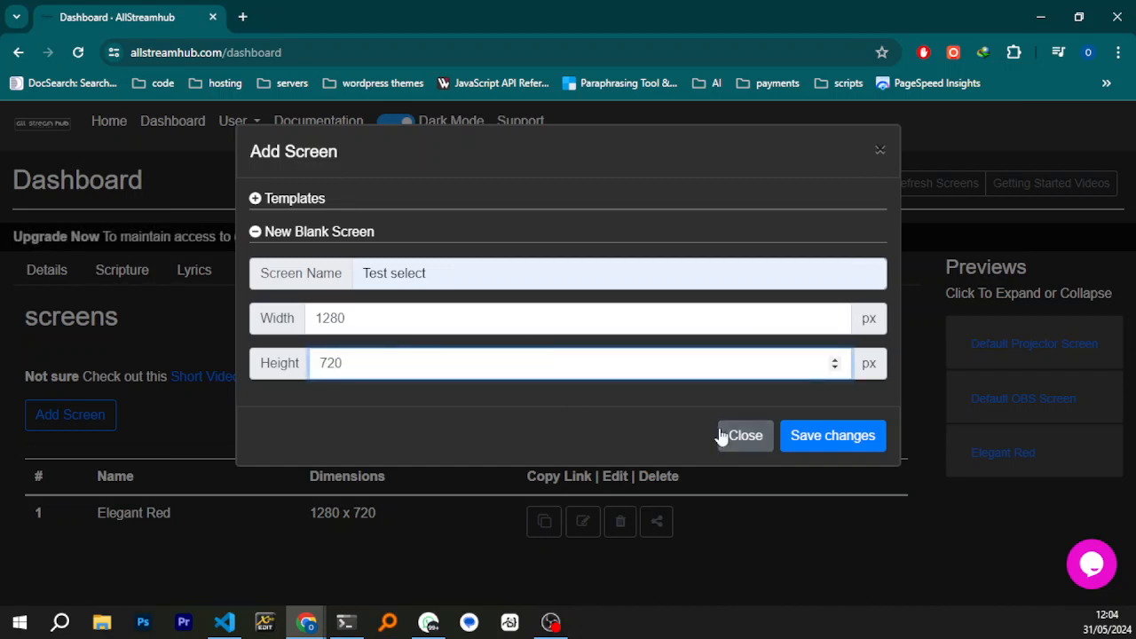
click(820, 452)
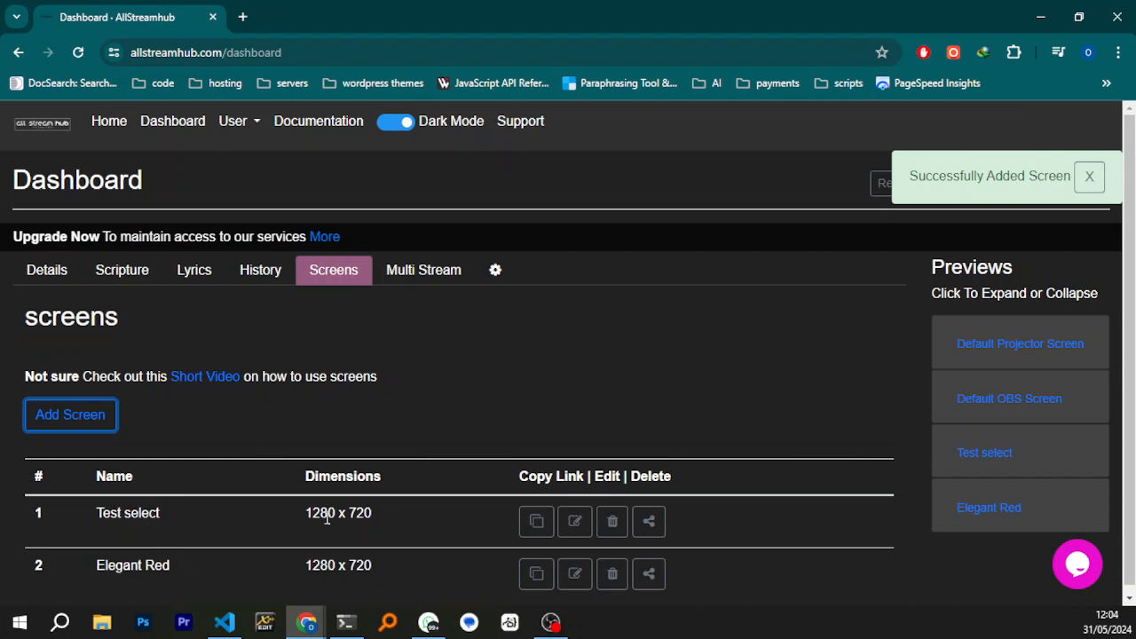
Open the Test select screen for editing, add a List Select component and move its label to the canvas's lower-left area
click(575, 522)
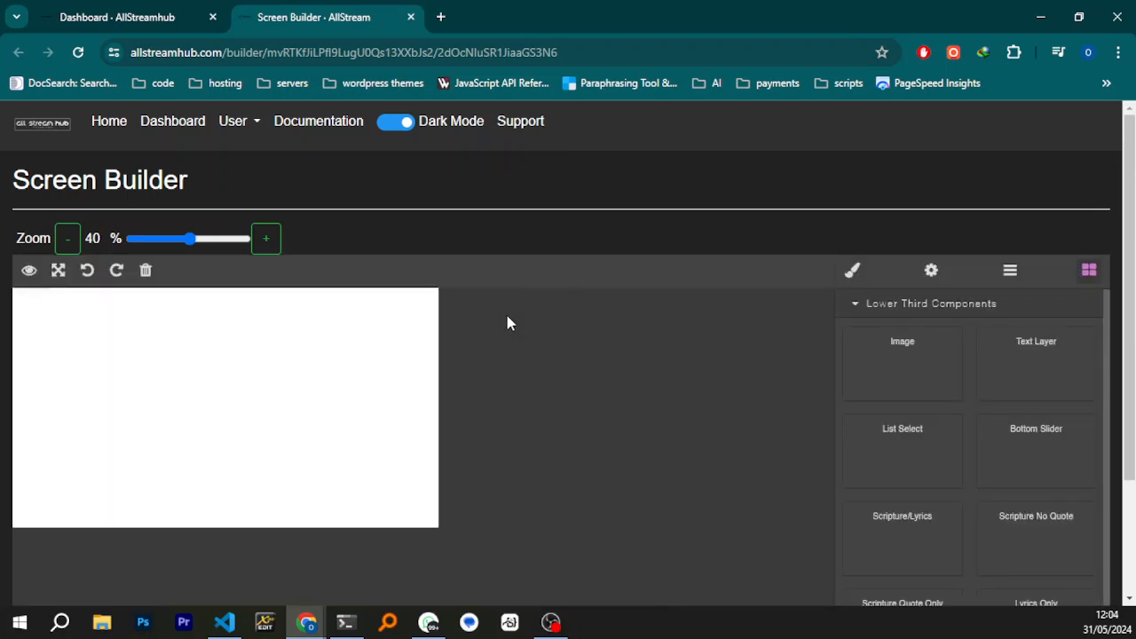
scroll(506, 316, down, 2)
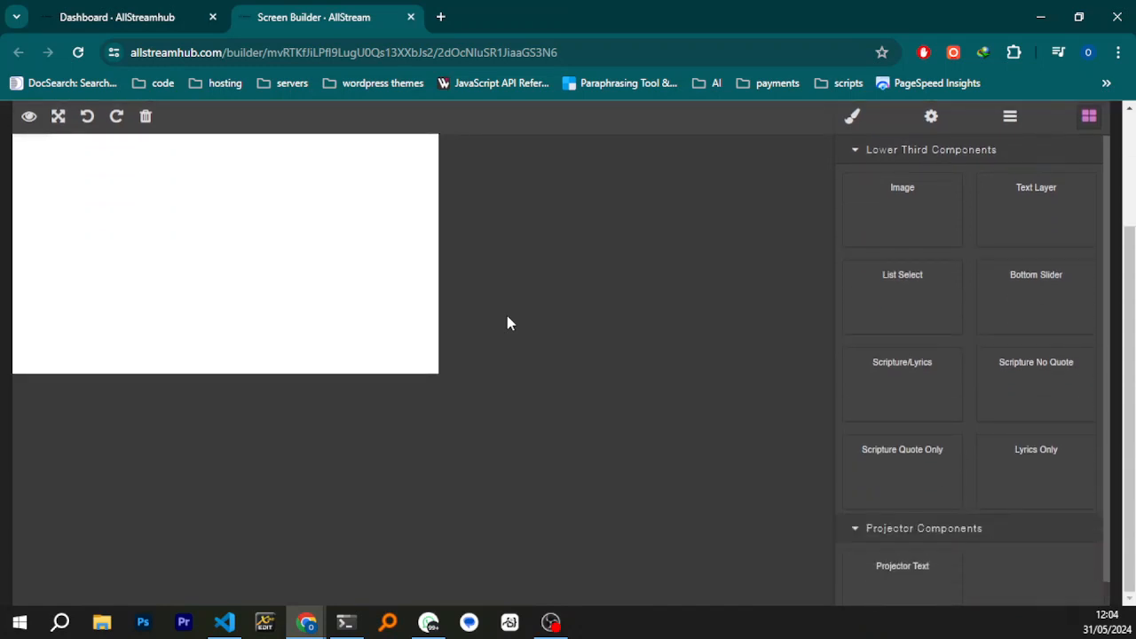
scroll(507, 316, up, 2)
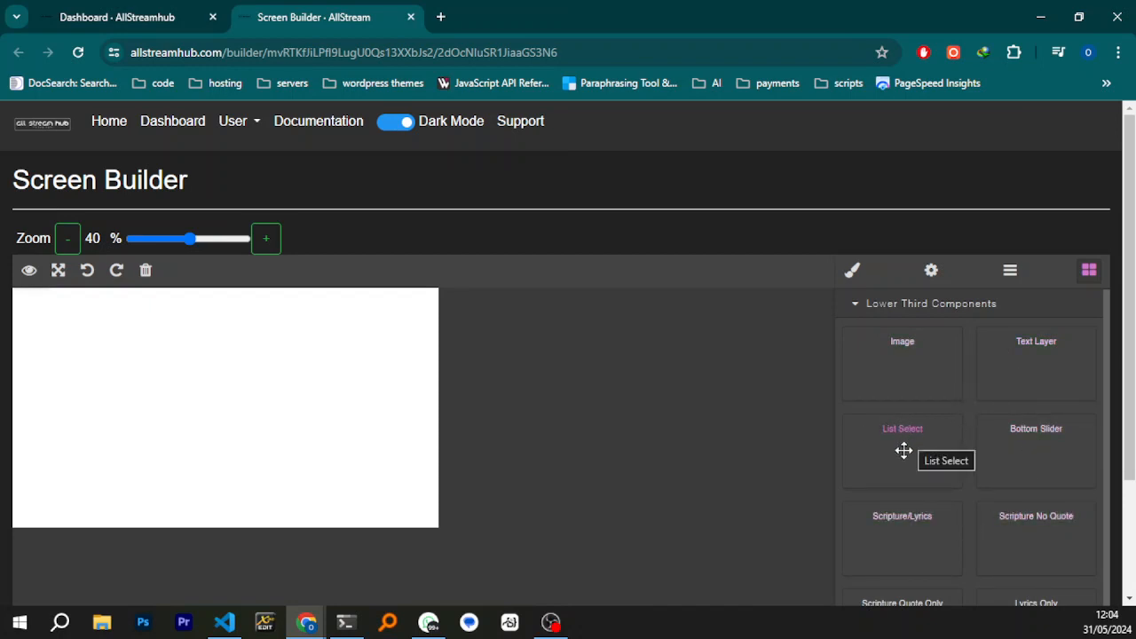
drag(903, 452, 350, 377)
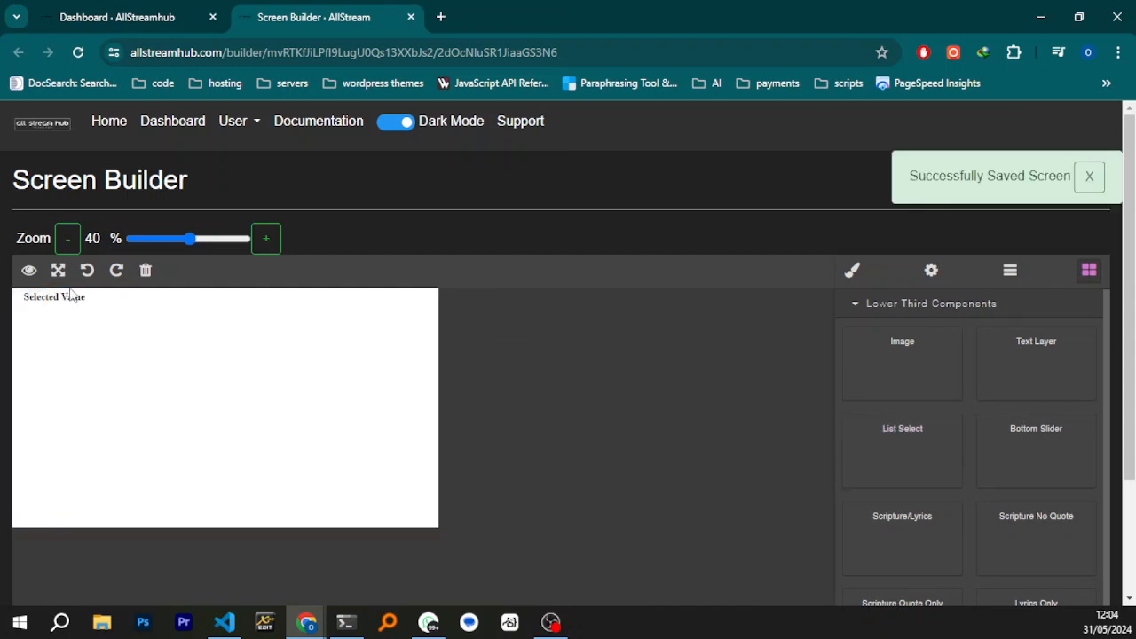
drag(64, 307, 81, 486)
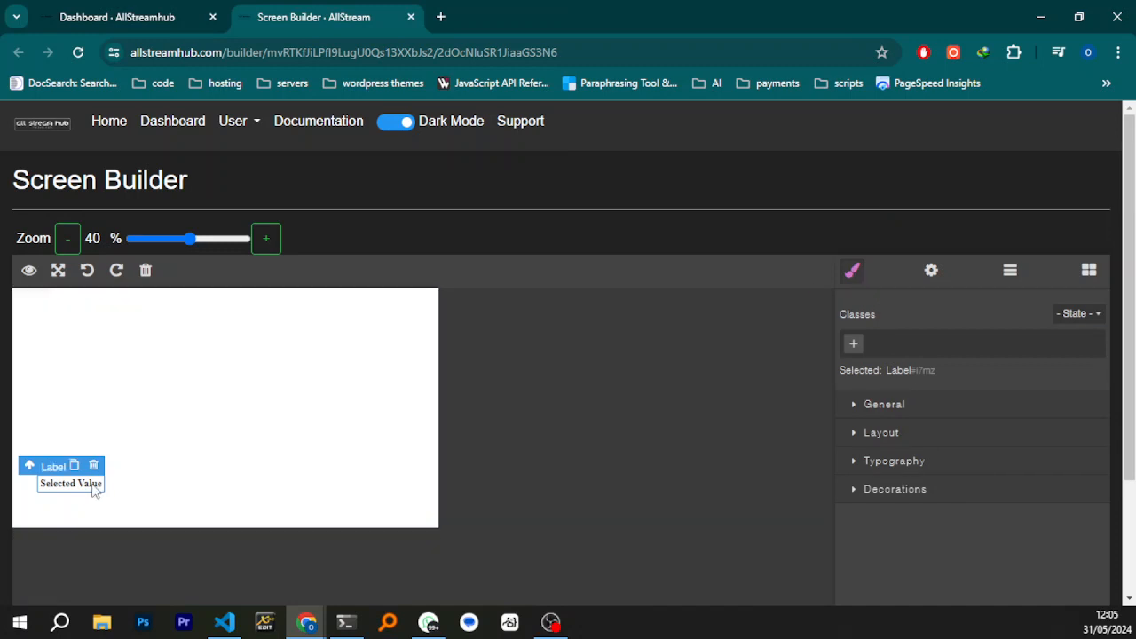
click(934, 275)
click(1008, 275)
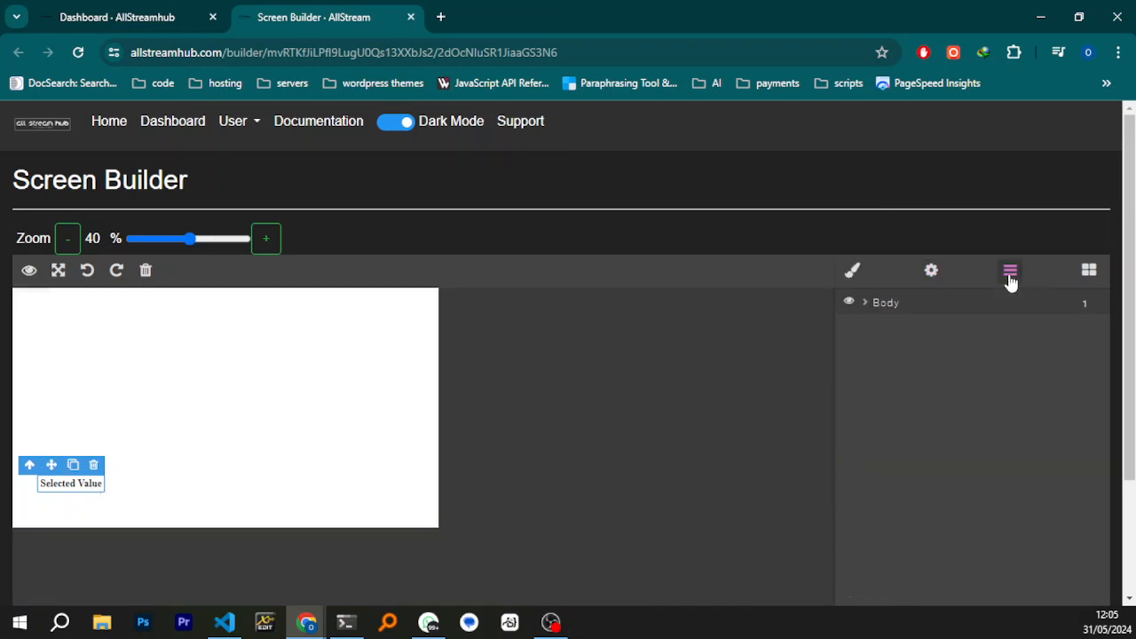
click(1091, 279)
click(933, 274)
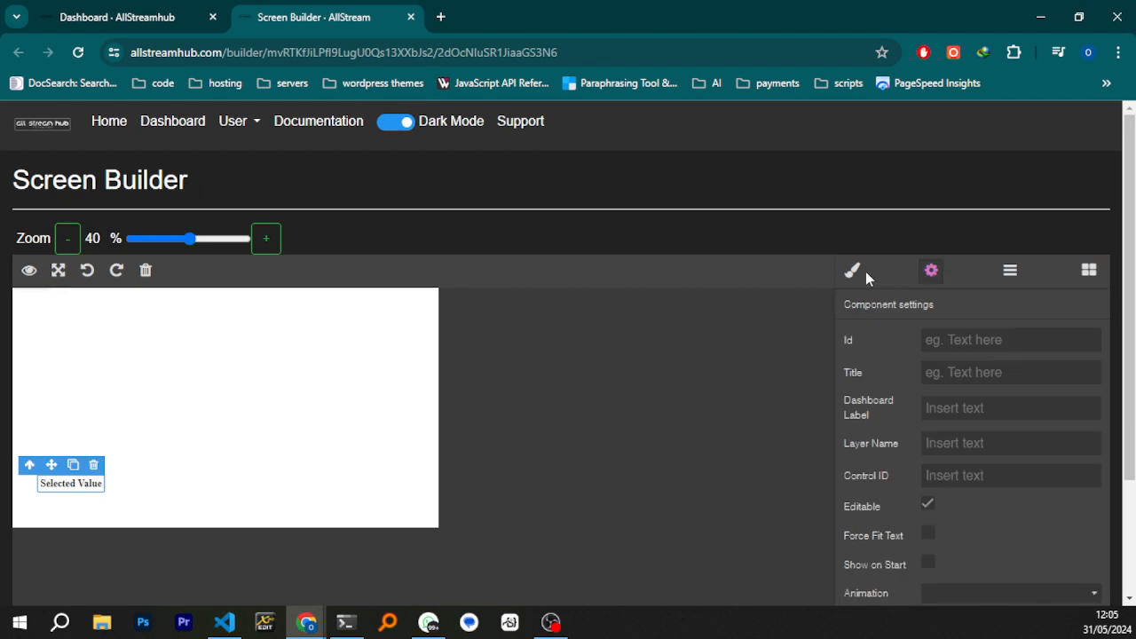
click(854, 277)
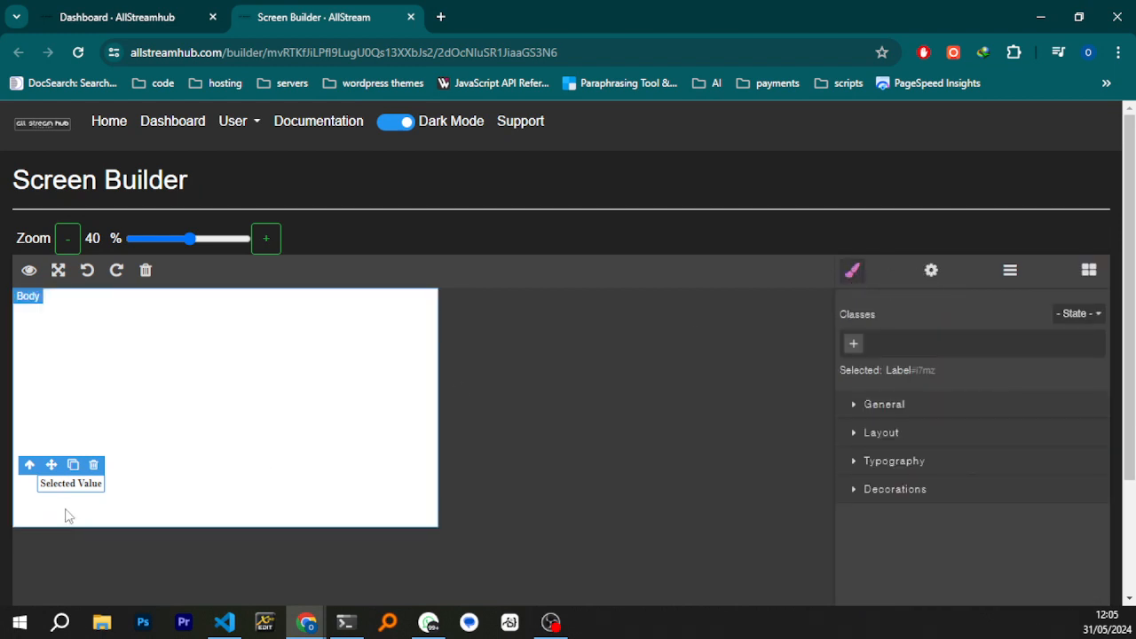
Set the list label's dashboard label to Teams, enable Show on Start and save the screen
click(929, 275)
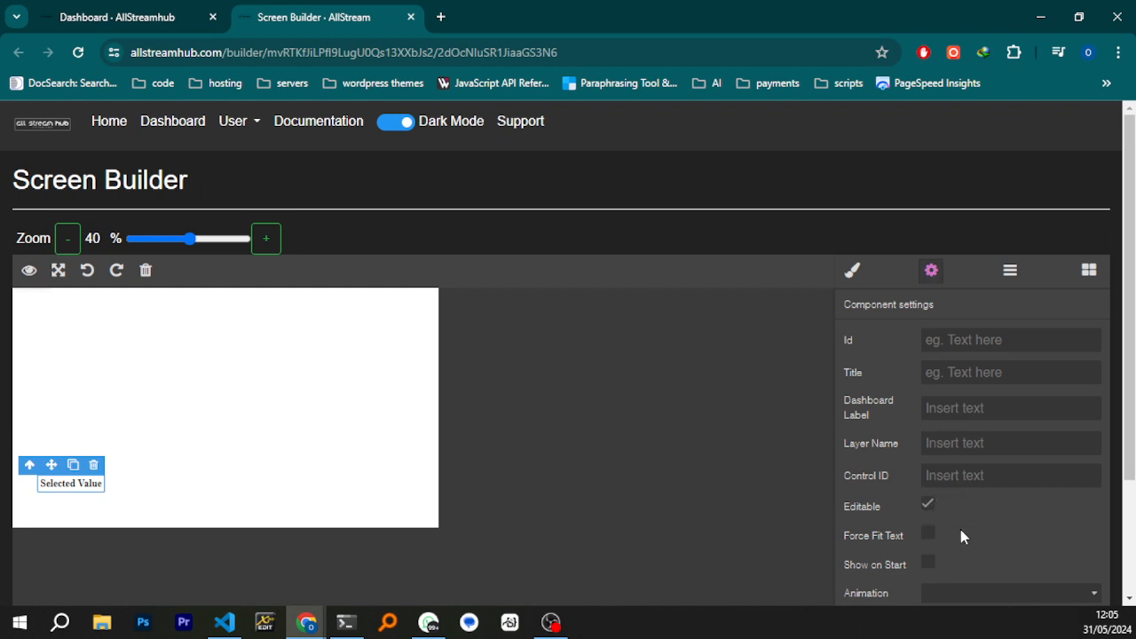
click(930, 567)
text(Teams)
scroll(992, 513, down, 2)
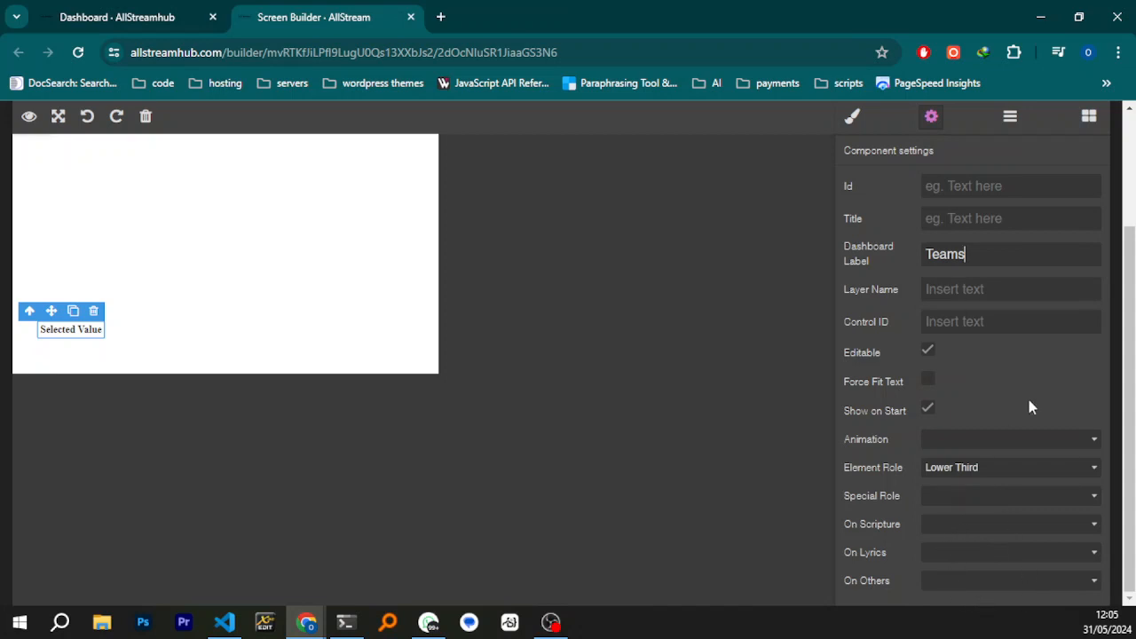
scroll(1028, 401, up, 2)
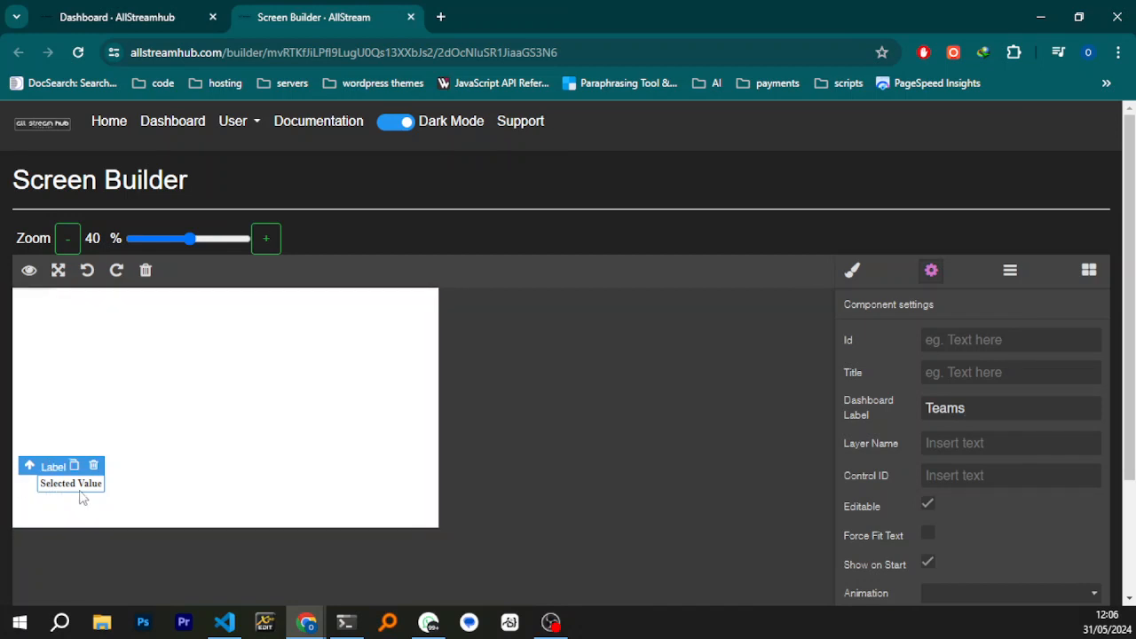
key(ctrl+s)
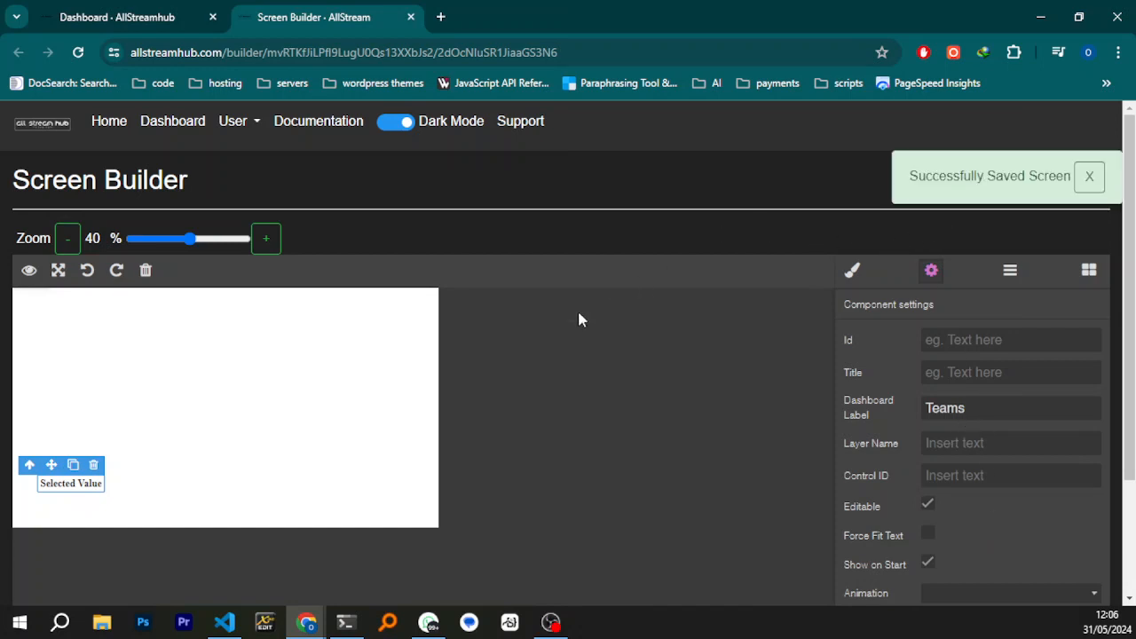
Shorten the component's dashboard label to Team and restore it to Teams
click(1005, 412)
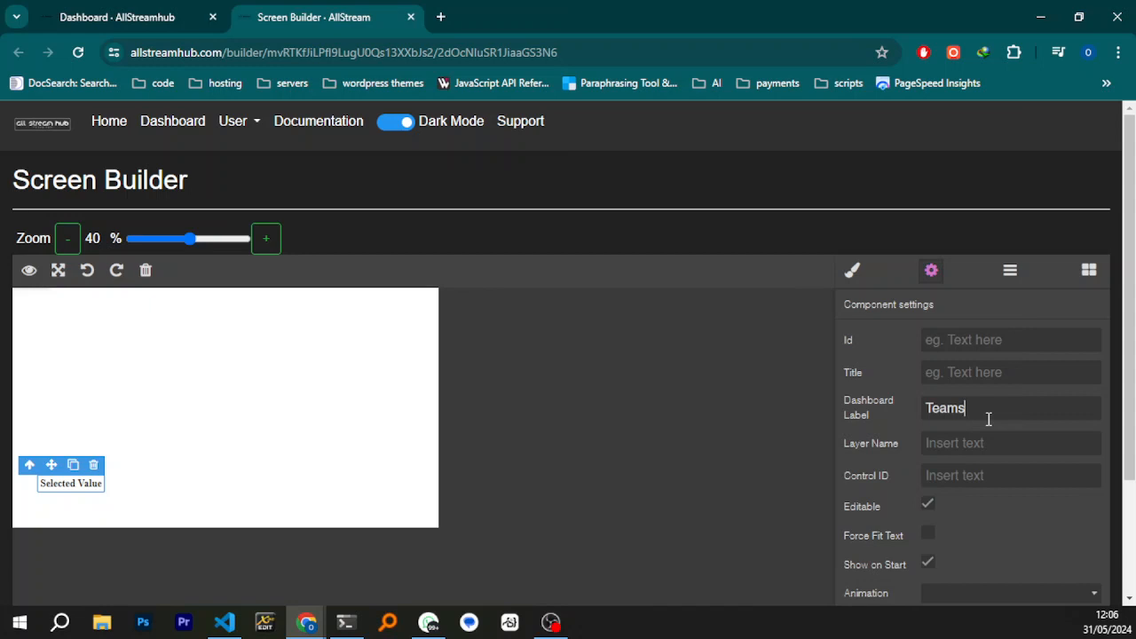
key(BackSpace)
click(1010, 530)
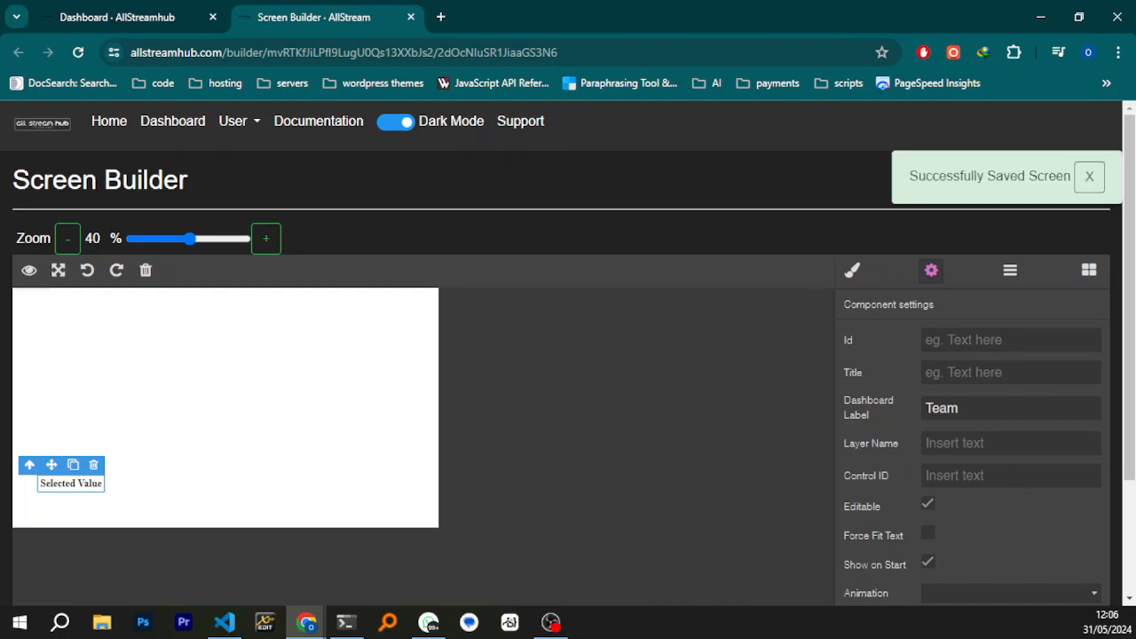
click(973, 408)
text(s)
Refresh the screens on the dashboard, expand the Test select Screen details and check the Teams selection list
click(132, 27)
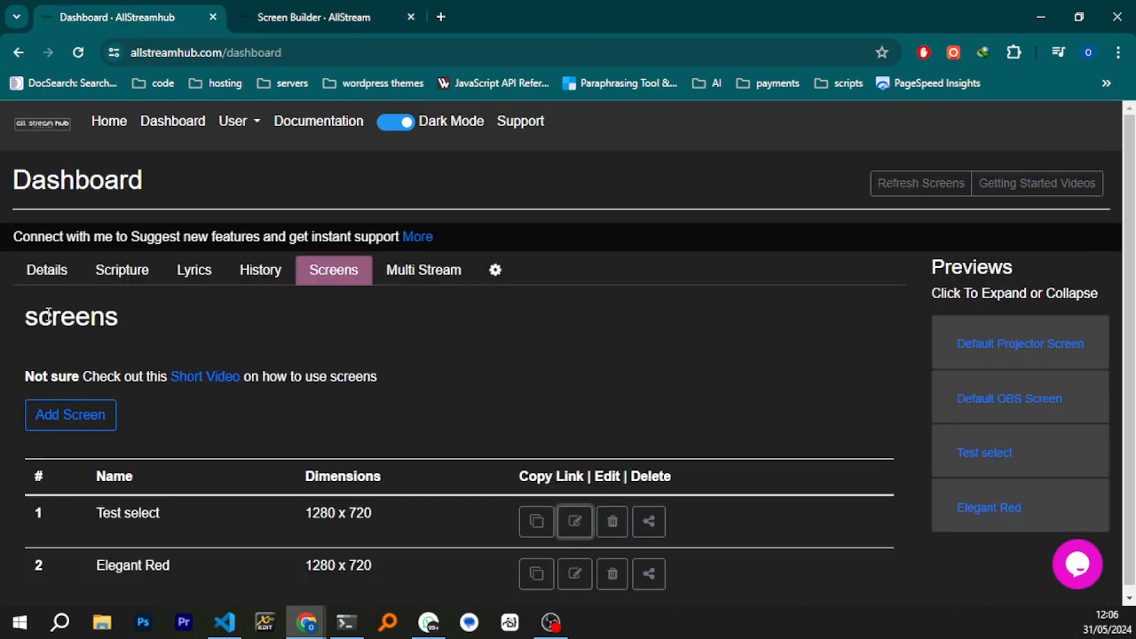
click(49, 276)
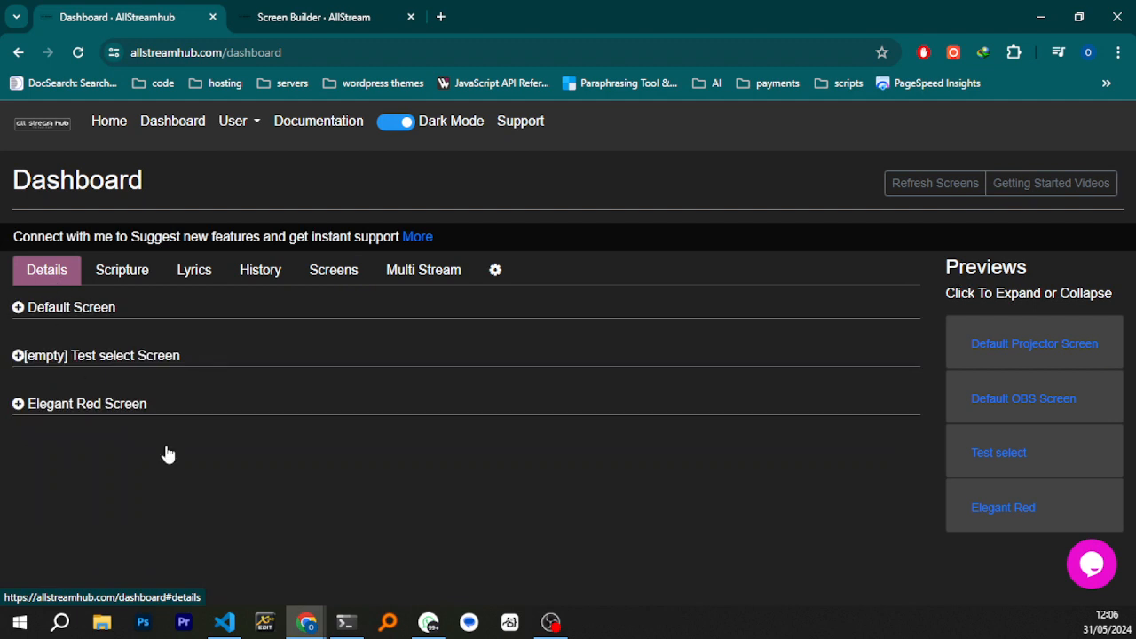
click(932, 190)
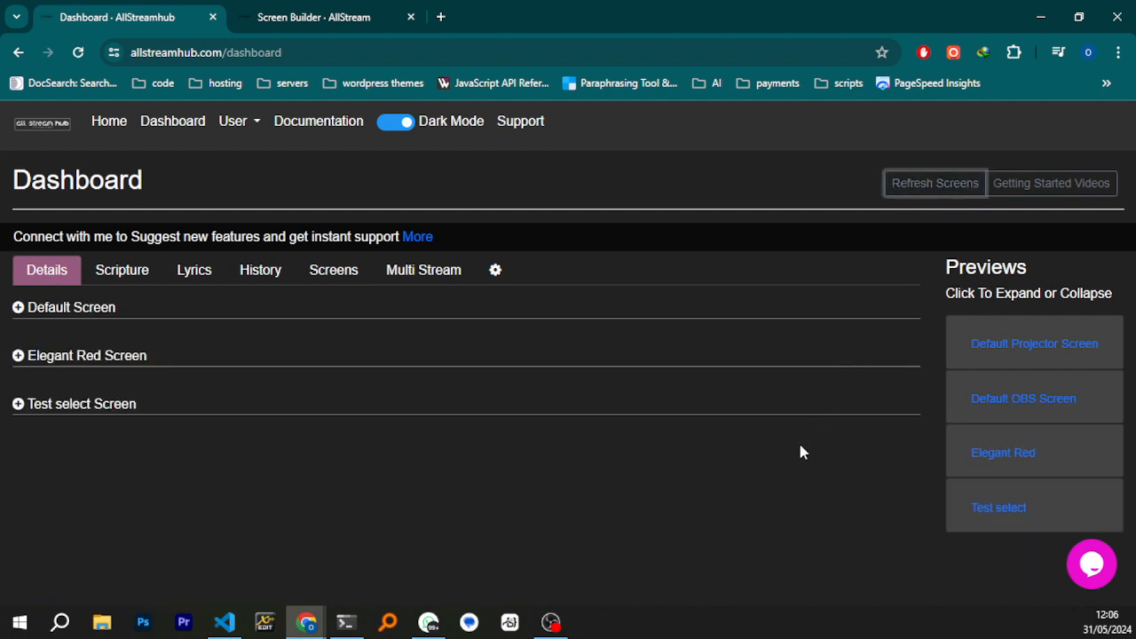
click(82, 412)
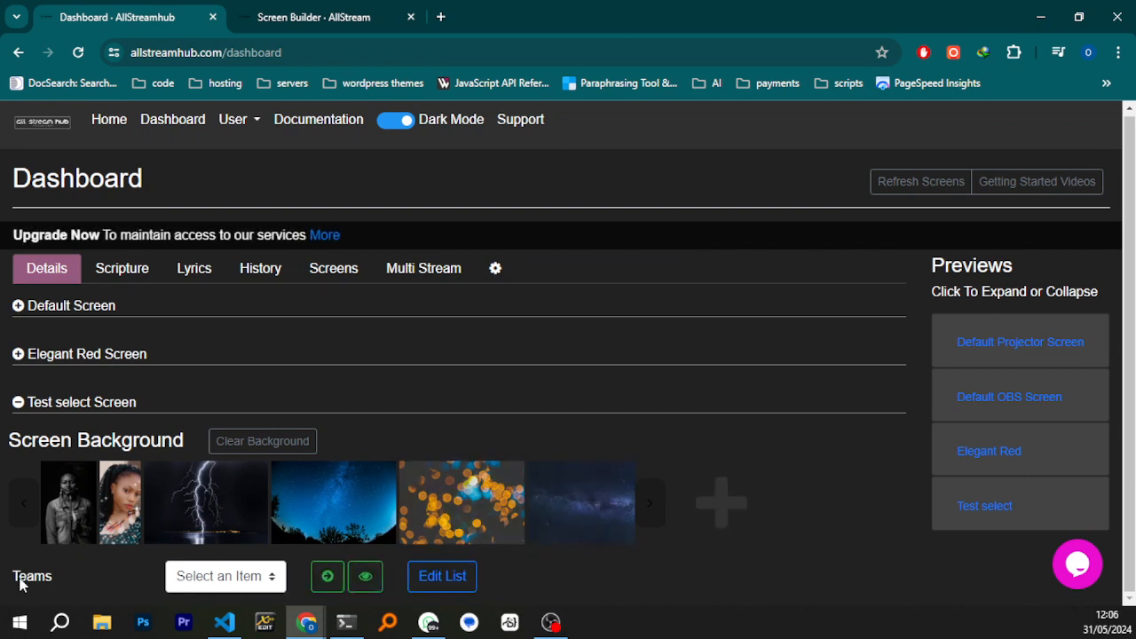
click(257, 578)
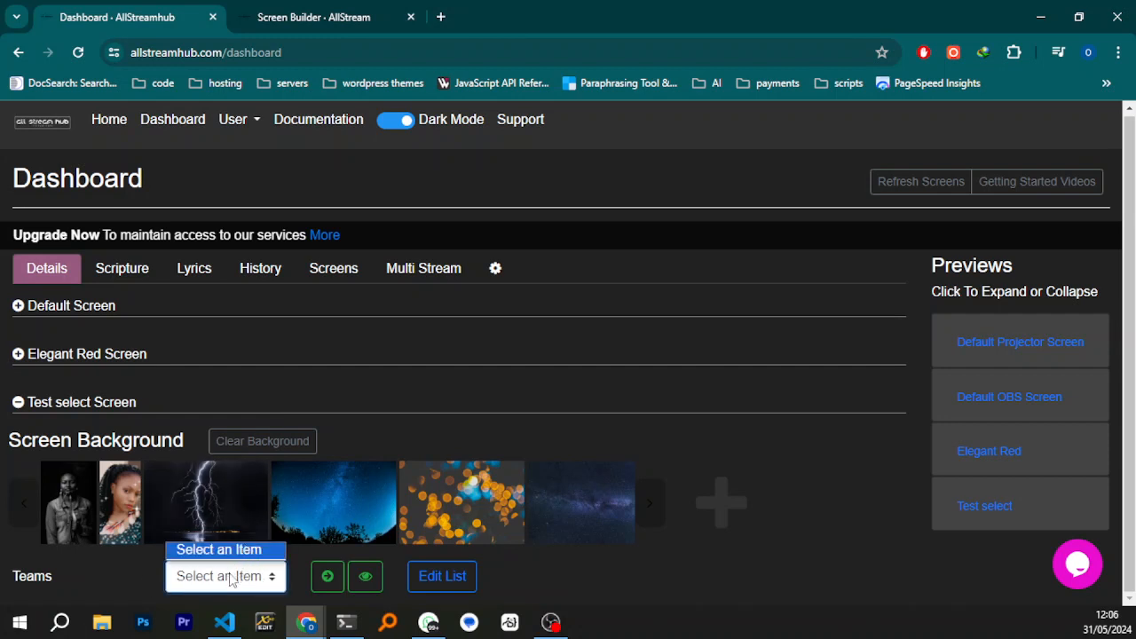
click(230, 578)
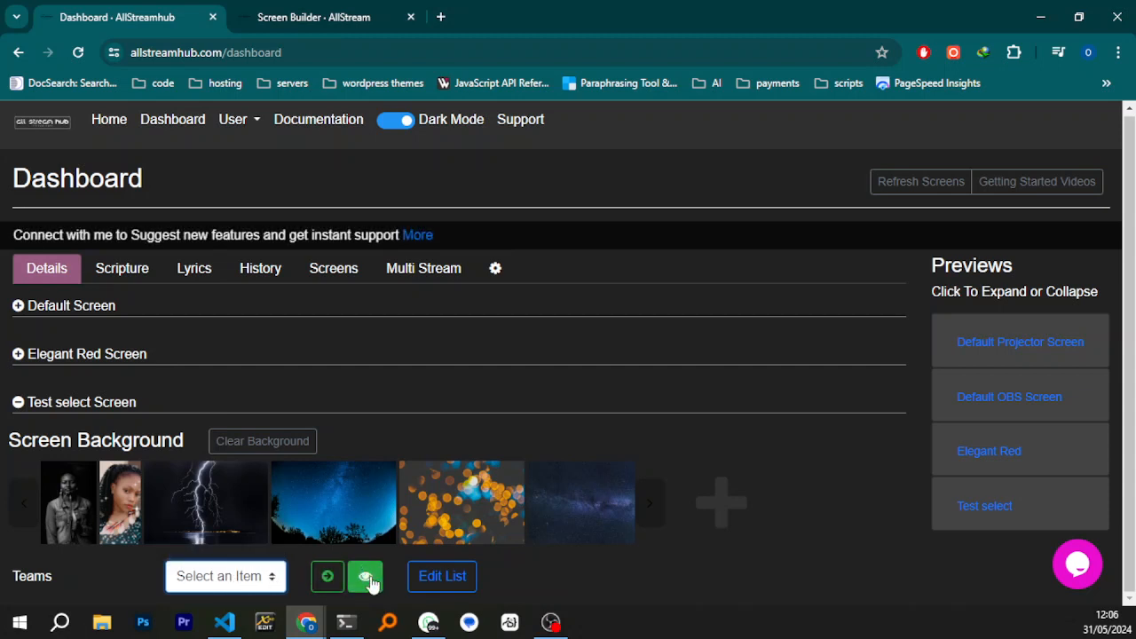
Fill the Teams list with Team 1, Team 2 and Team 3 on separate lines and submit it
click(450, 578)
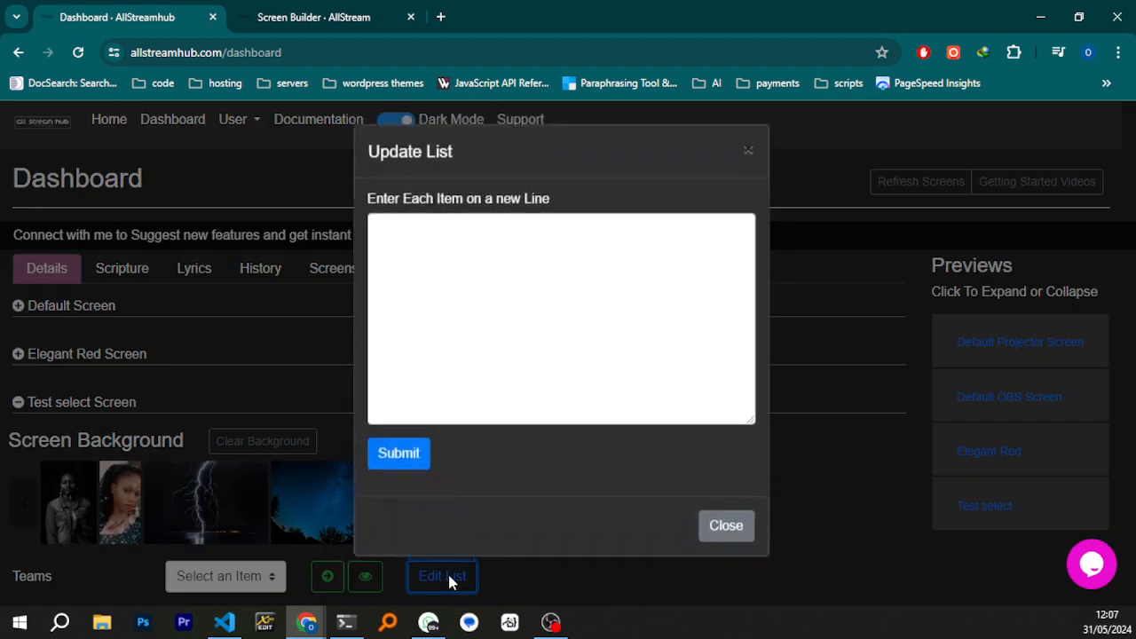
click(482, 378)
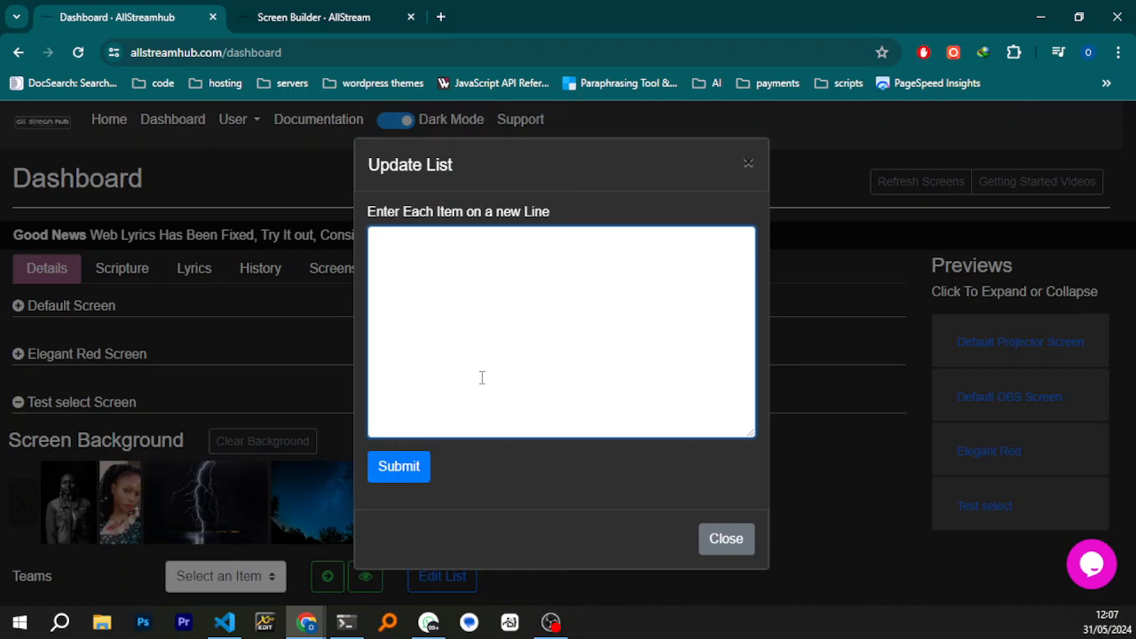
text(Team 1 Team)
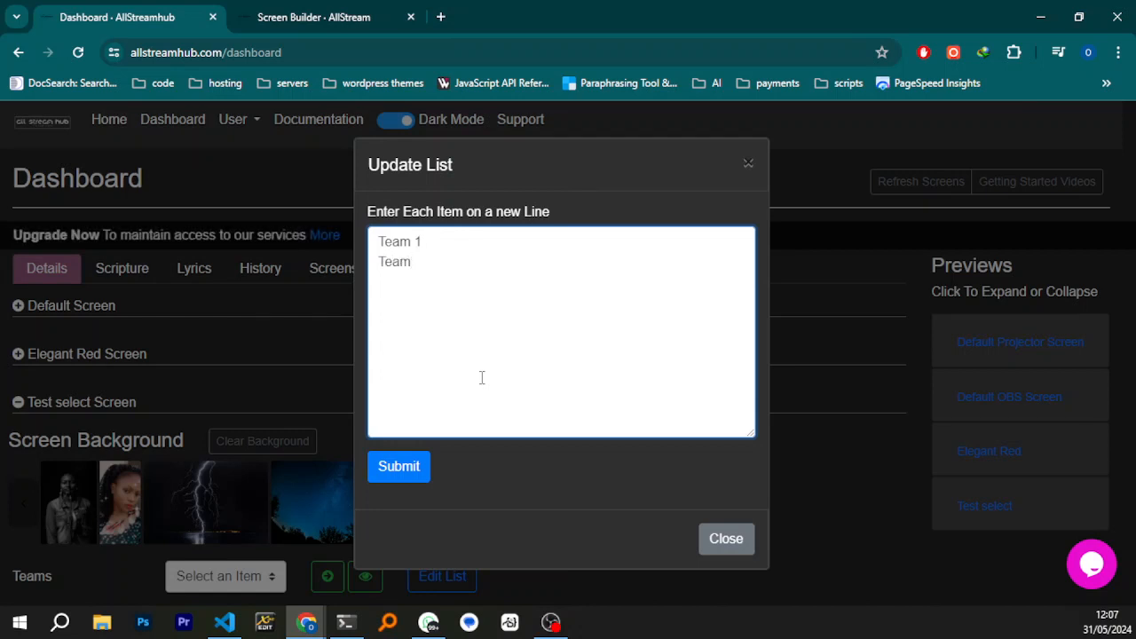
text( 3)
key(BackSpace)
text(2)
key(Return)
text(Team 3)
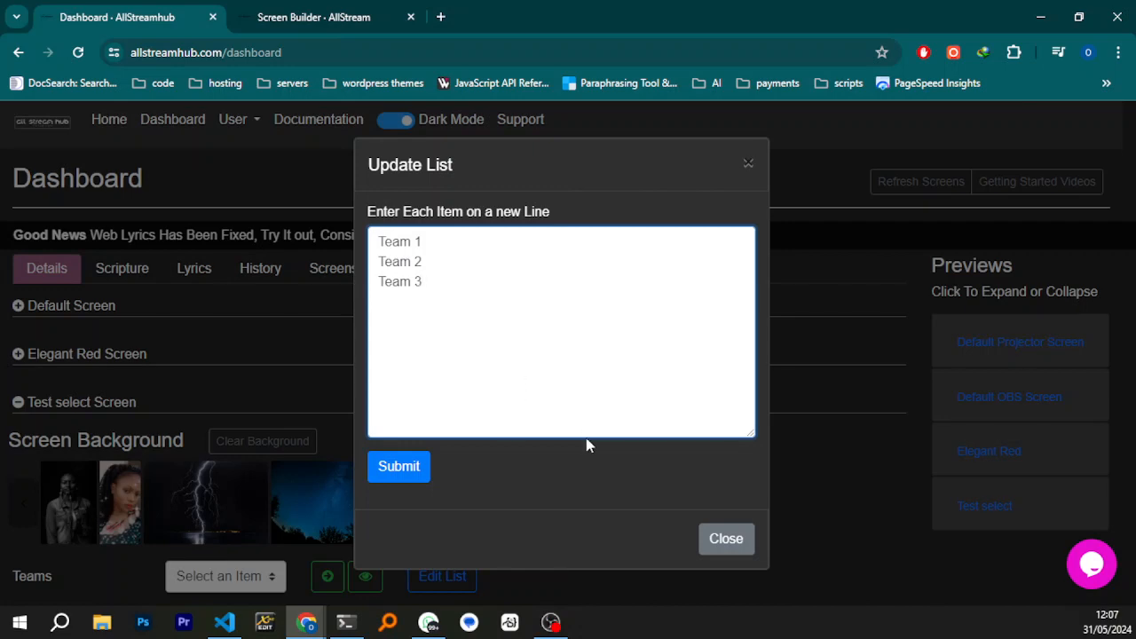
click(399, 468)
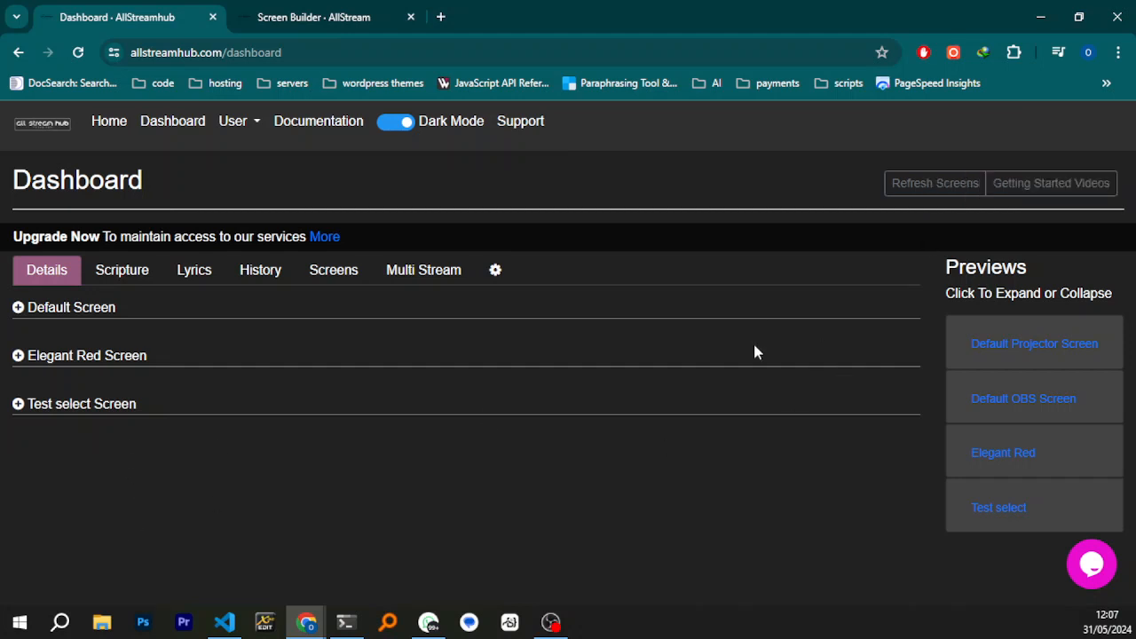
Expand the Test select Screen details and check the team options offered in the Teams selection list
click(96, 413)
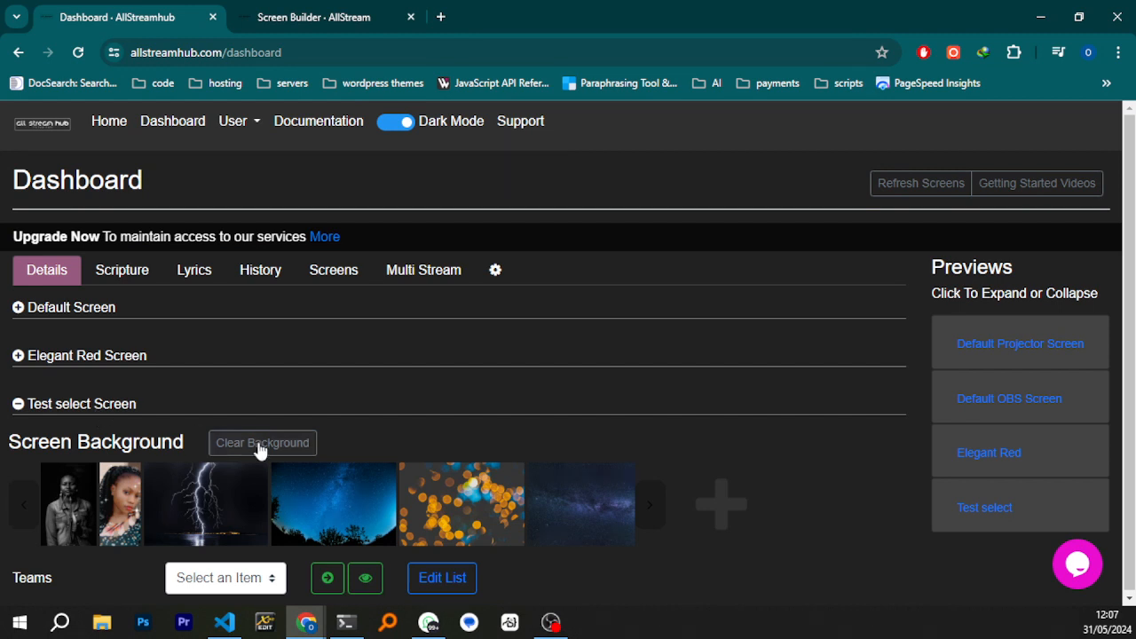
click(262, 581)
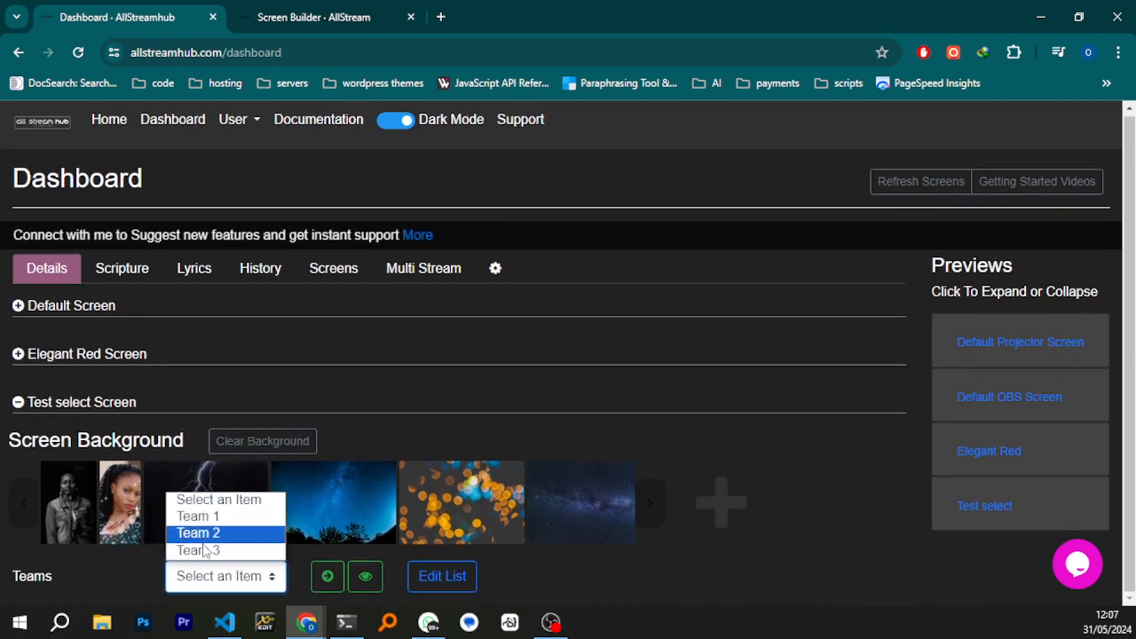
click(204, 576)
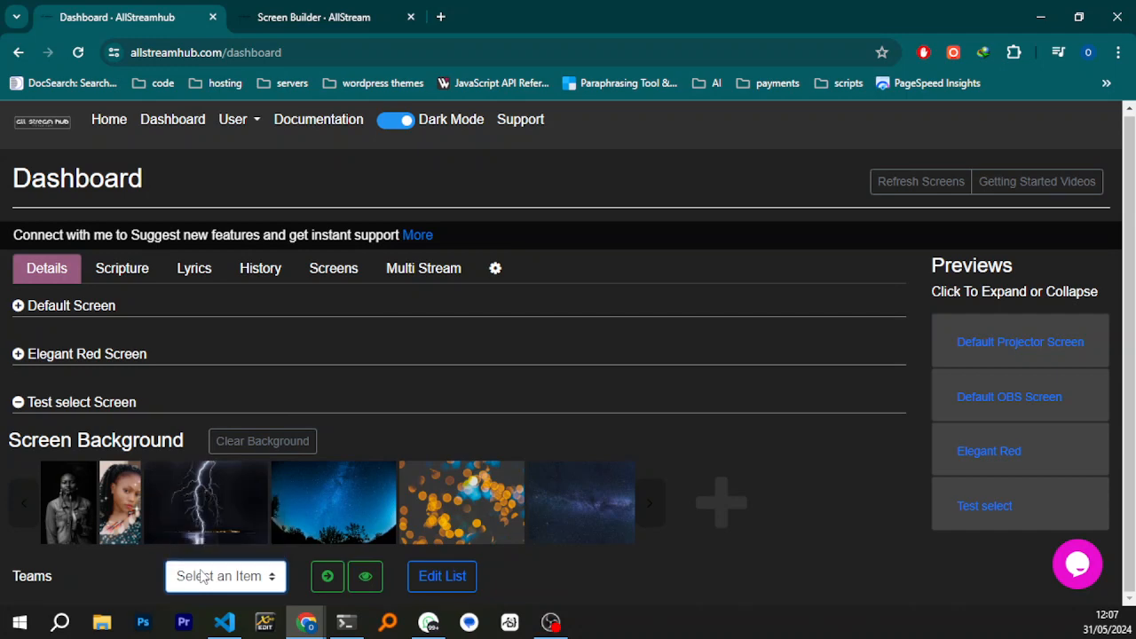
Copy the Test select screen's link from the screens list and open it in a new browser tab
click(323, 275)
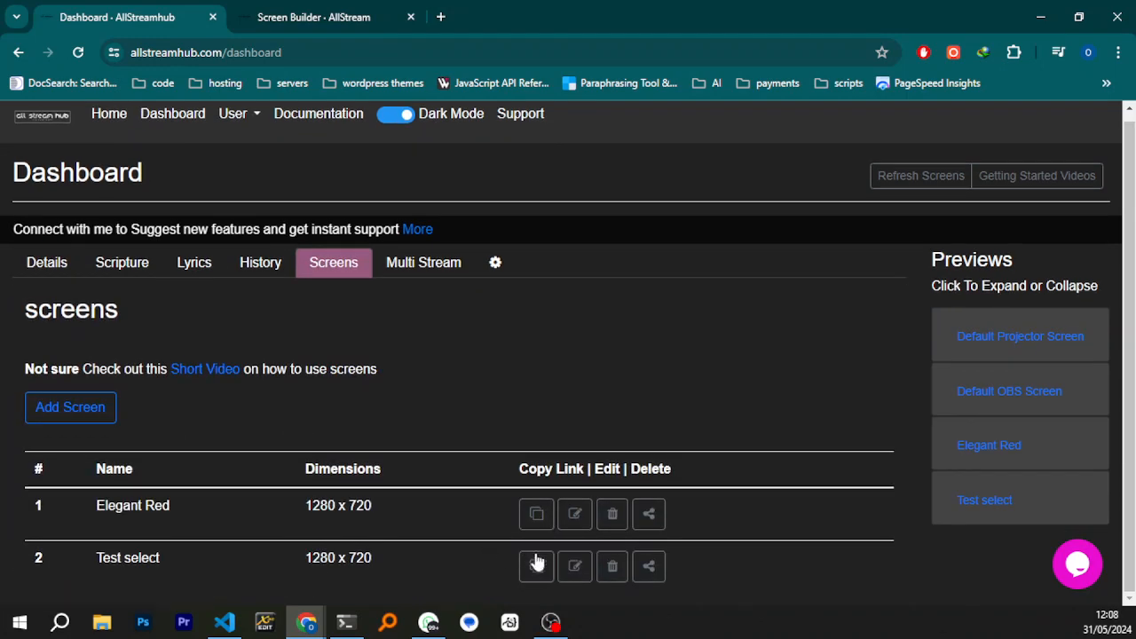
click(538, 568)
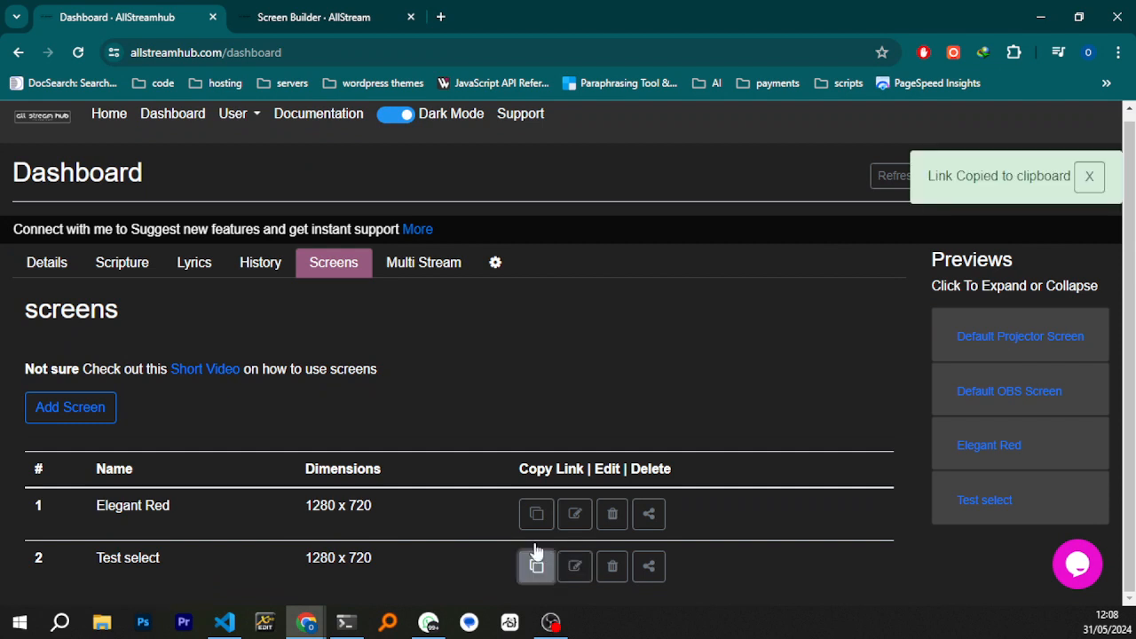
right_click(324, 20)
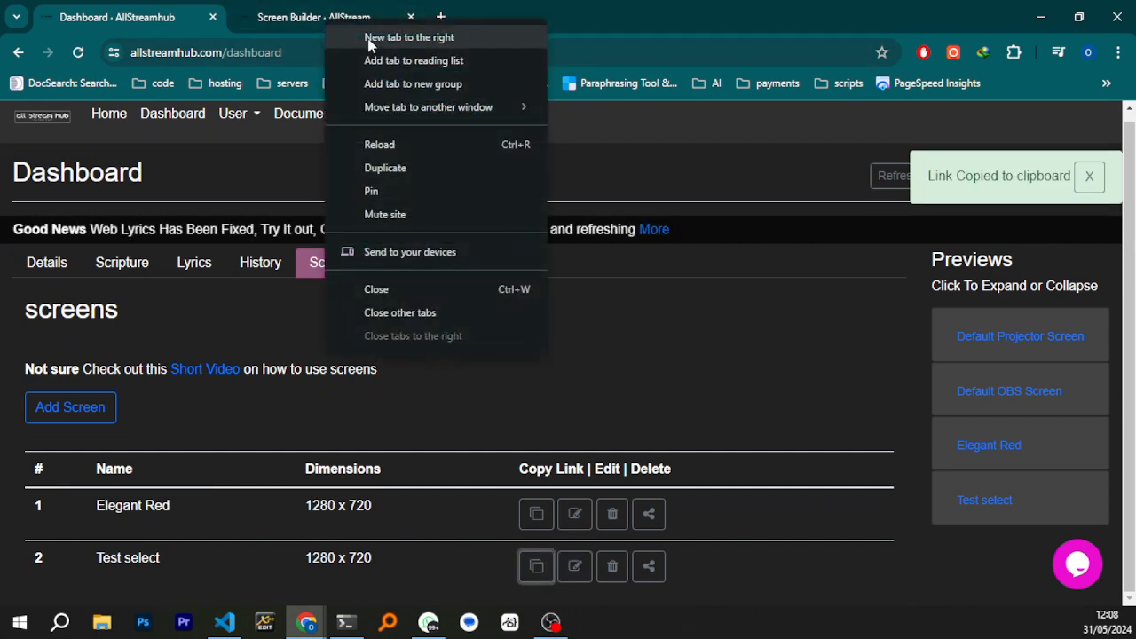
click(454, 39)
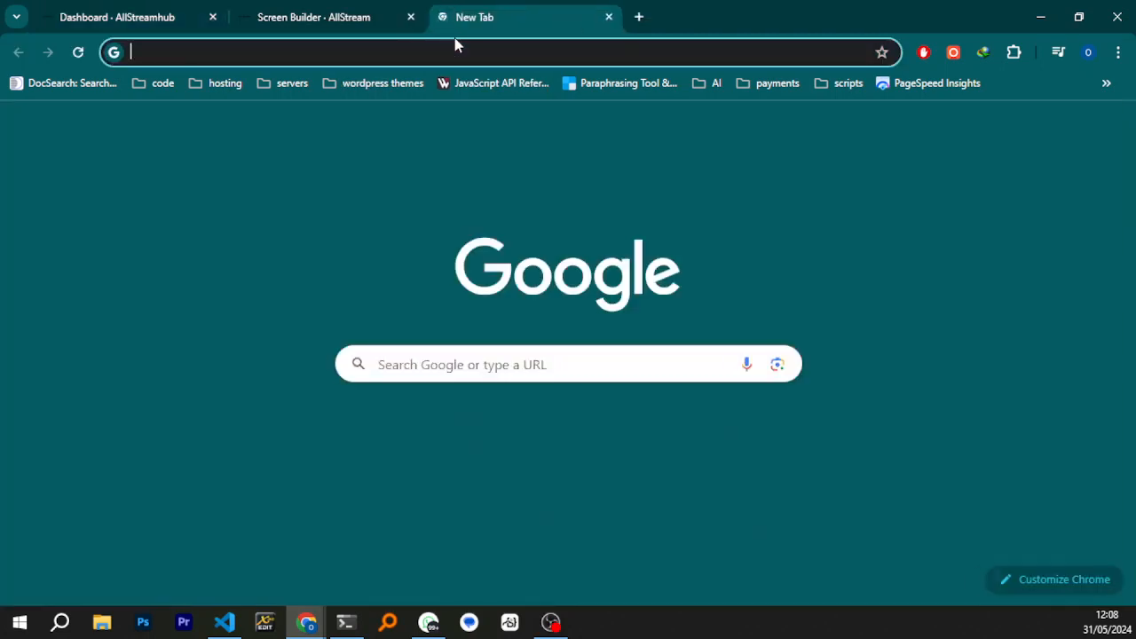
right_click(398, 59)
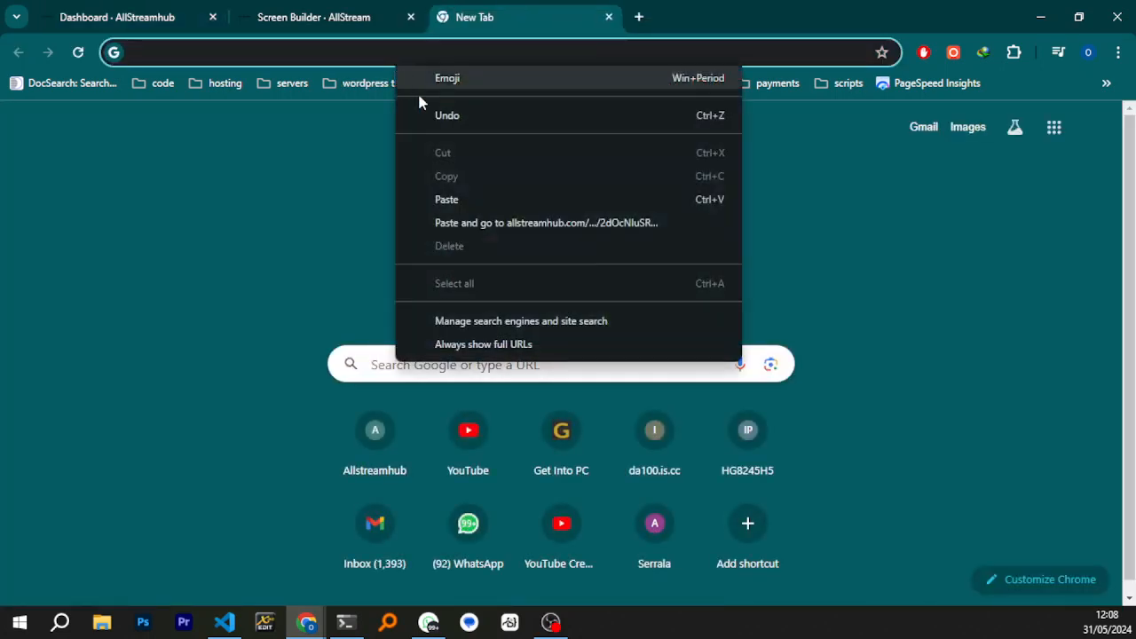
click(466, 220)
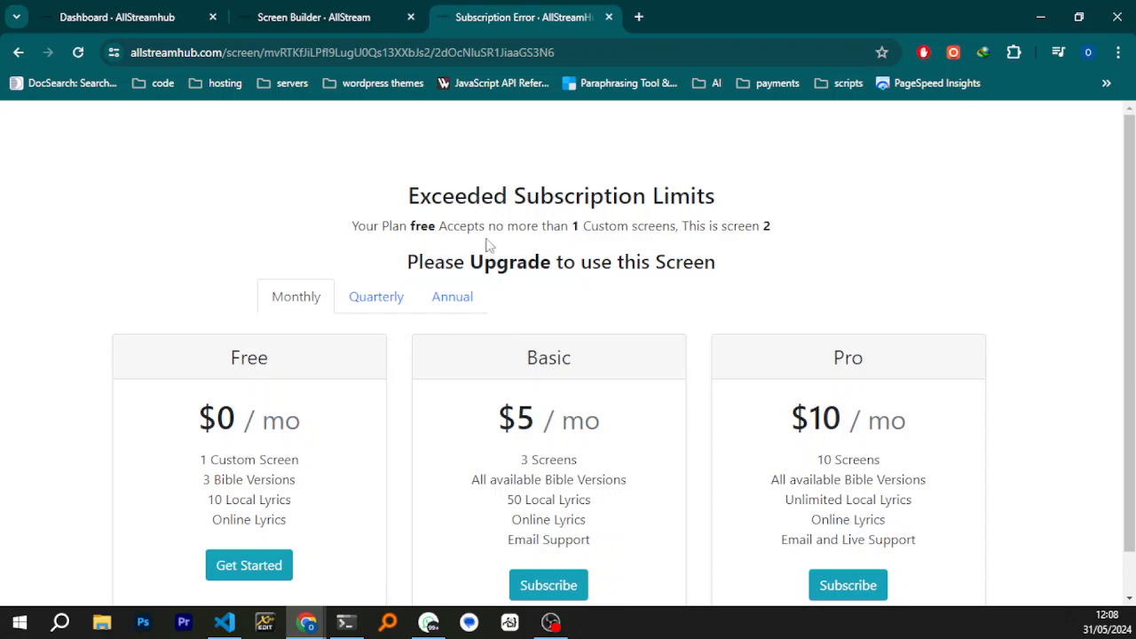
Look over the subscription plans page and reload the Test select screen
scroll(495, 253, down, 1)
scroll(499, 256, up, 1)
scroll(500, 245, down, 1)
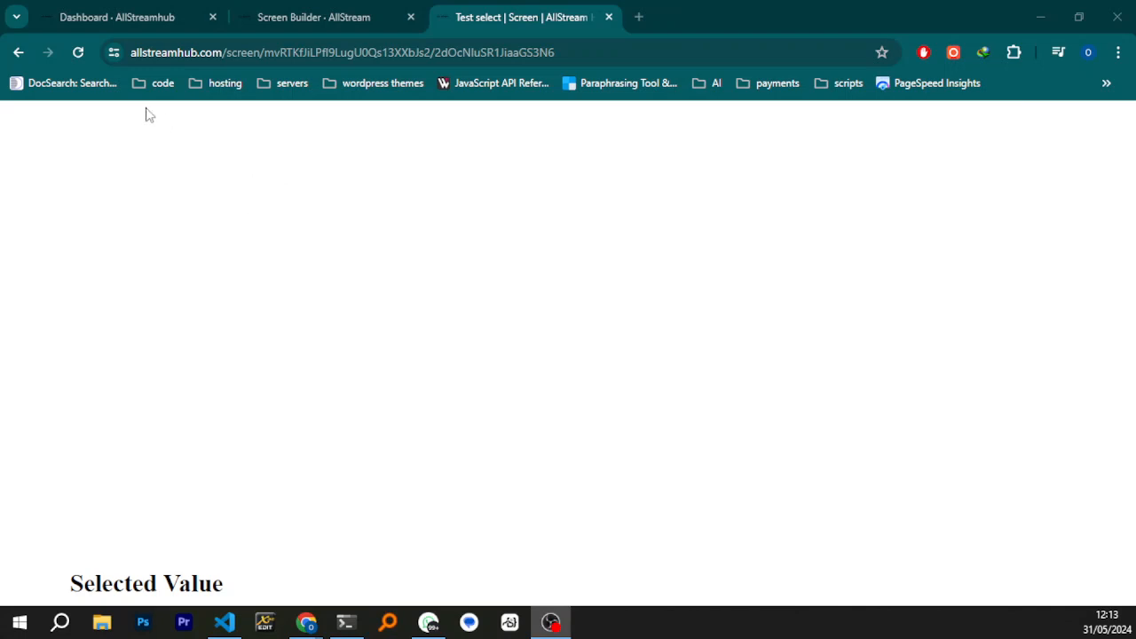
click(78, 52)
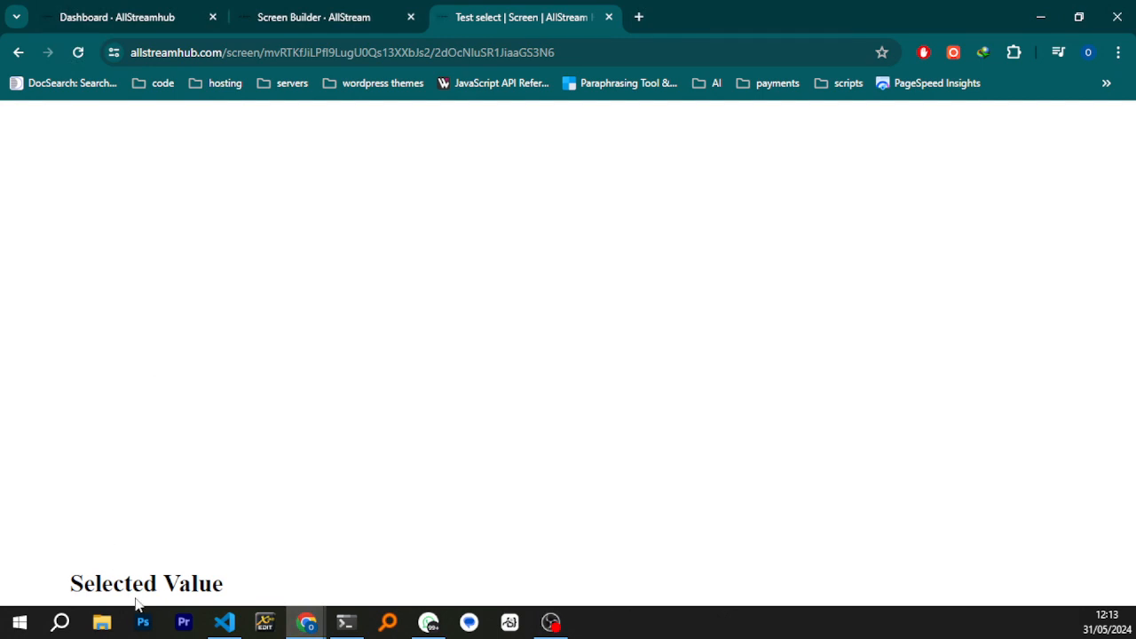
Inspect the Test select screen page with the developer tools and turn on device emulation
right_click(445, 306)
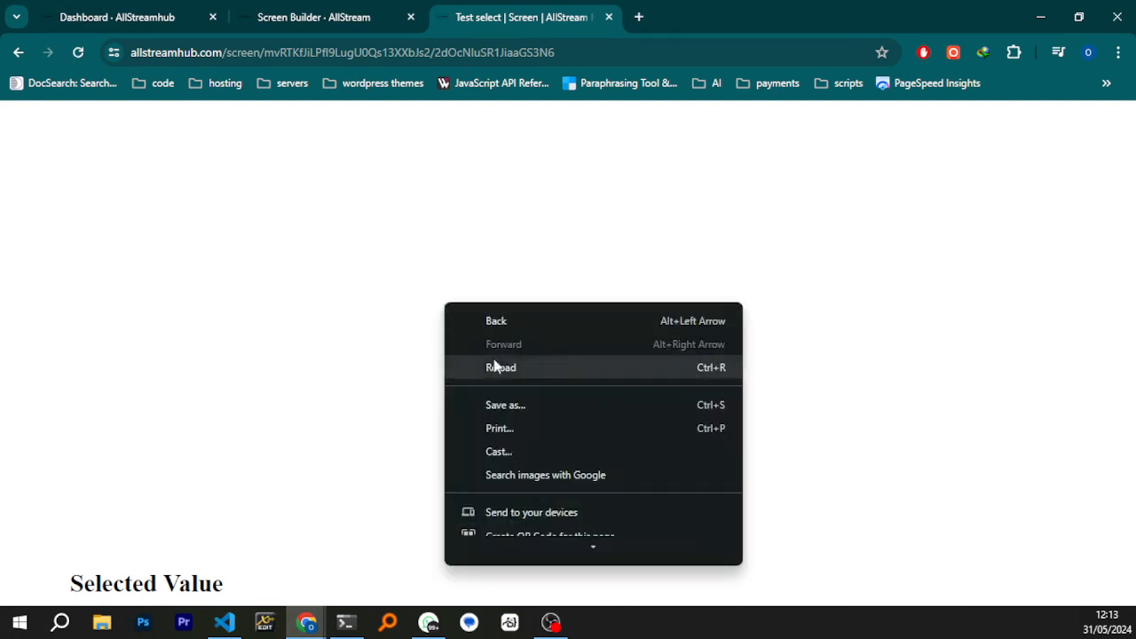
scroll(525, 422, down, 3)
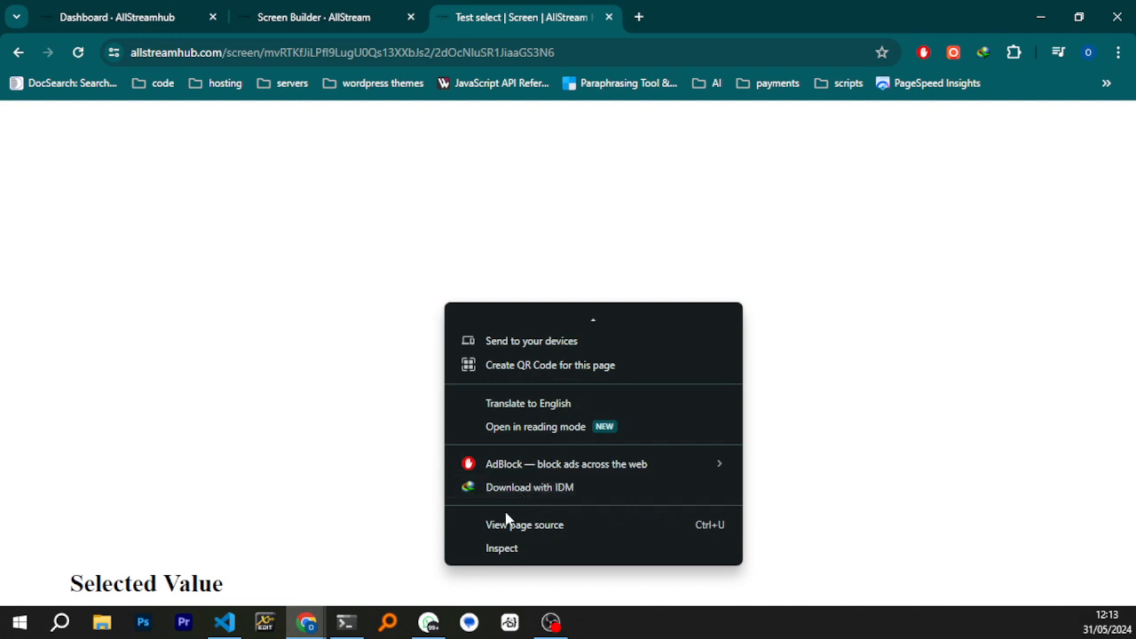
click(509, 549)
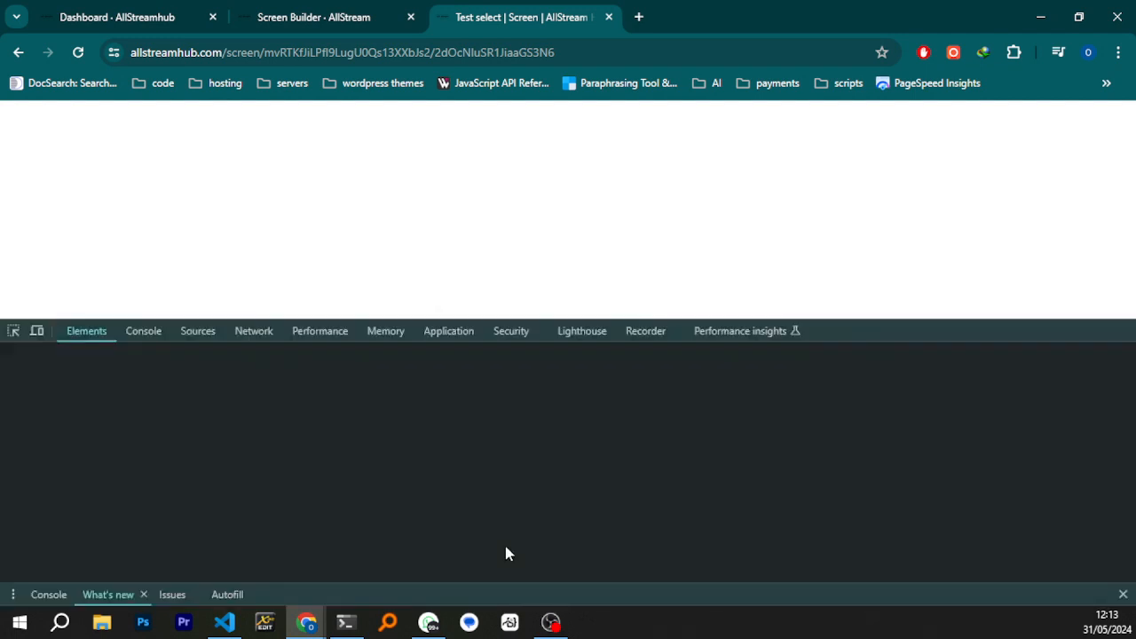
click(38, 331)
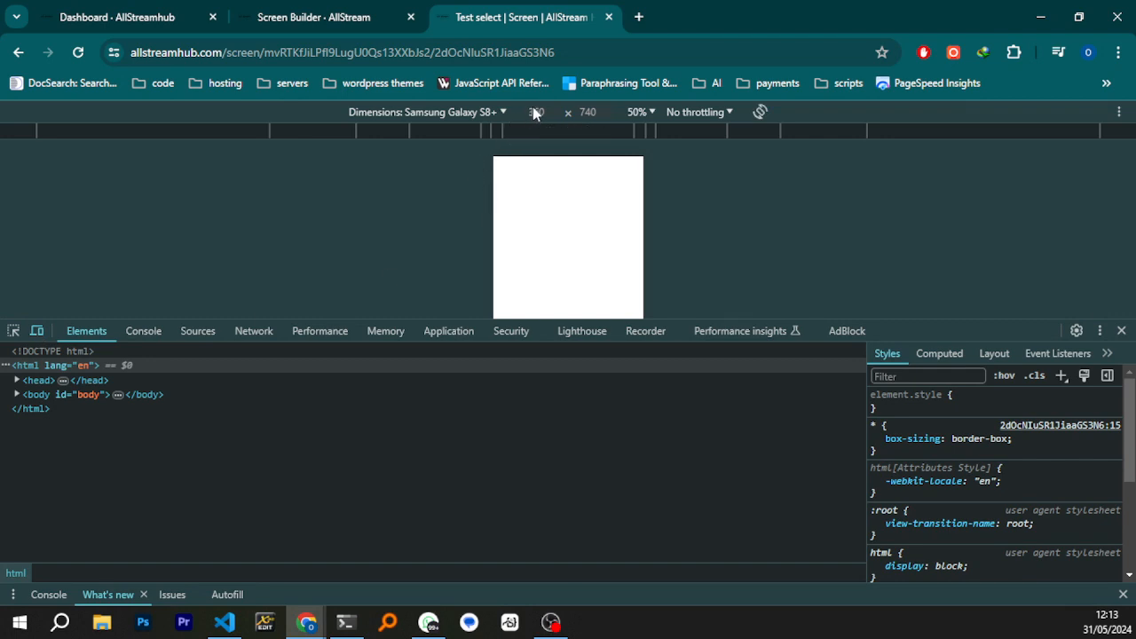
Set the emulated device to Responsive at 1280 × 720 and shrink the developer tools to enlarge the screen preview
click(472, 113)
click(440, 140)
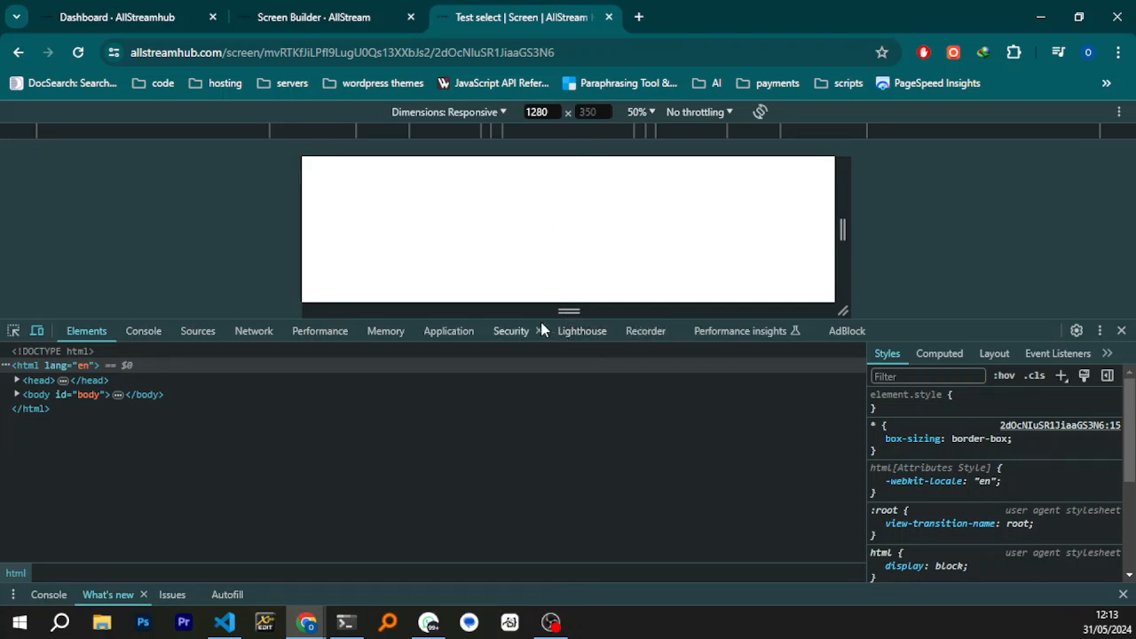
drag(537, 320, 518, 494)
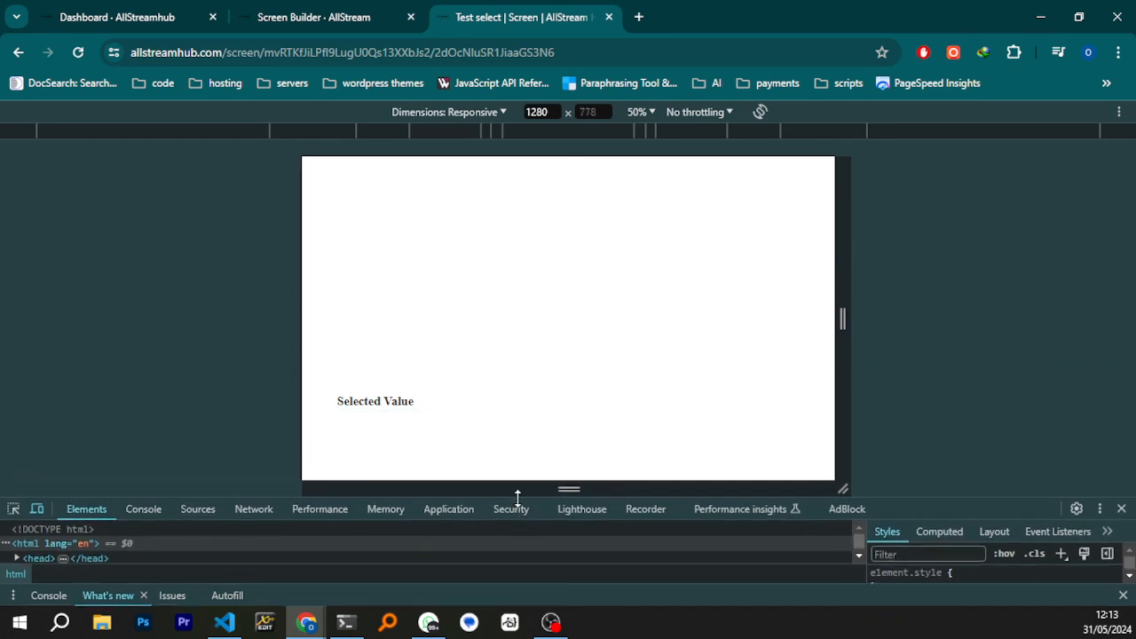
click(588, 114)
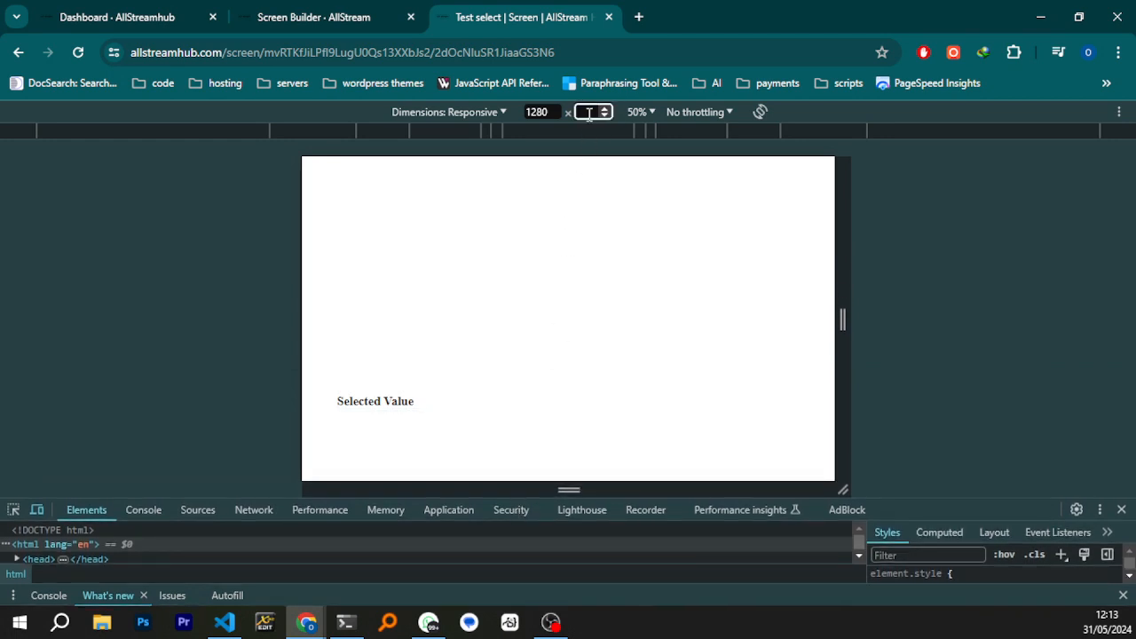
text(720)
click(799, 111)
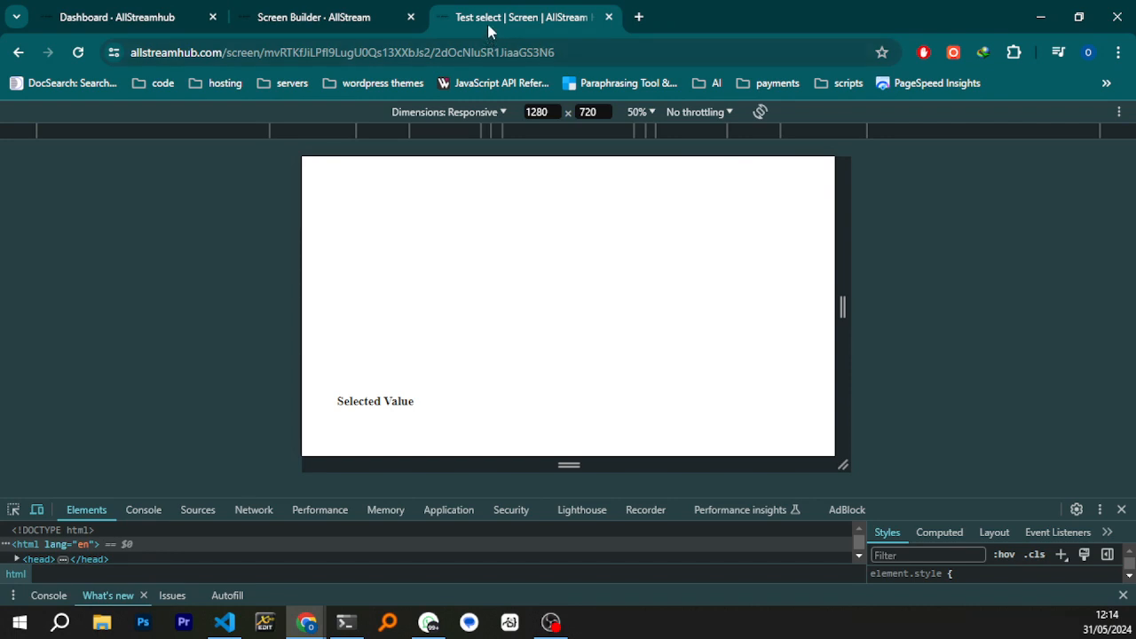
Detach the Test select screen into its own window and arrange it side by side with the narrowed dashboard window
drag(489, 31, 567, 59)
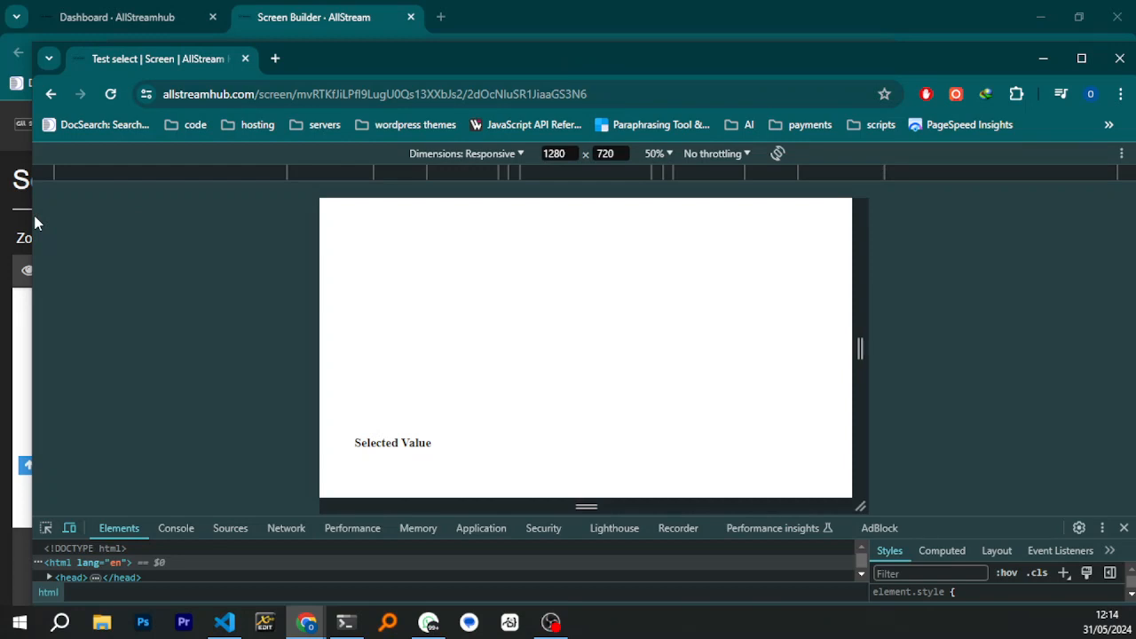
drag(29, 215, 496, 302)
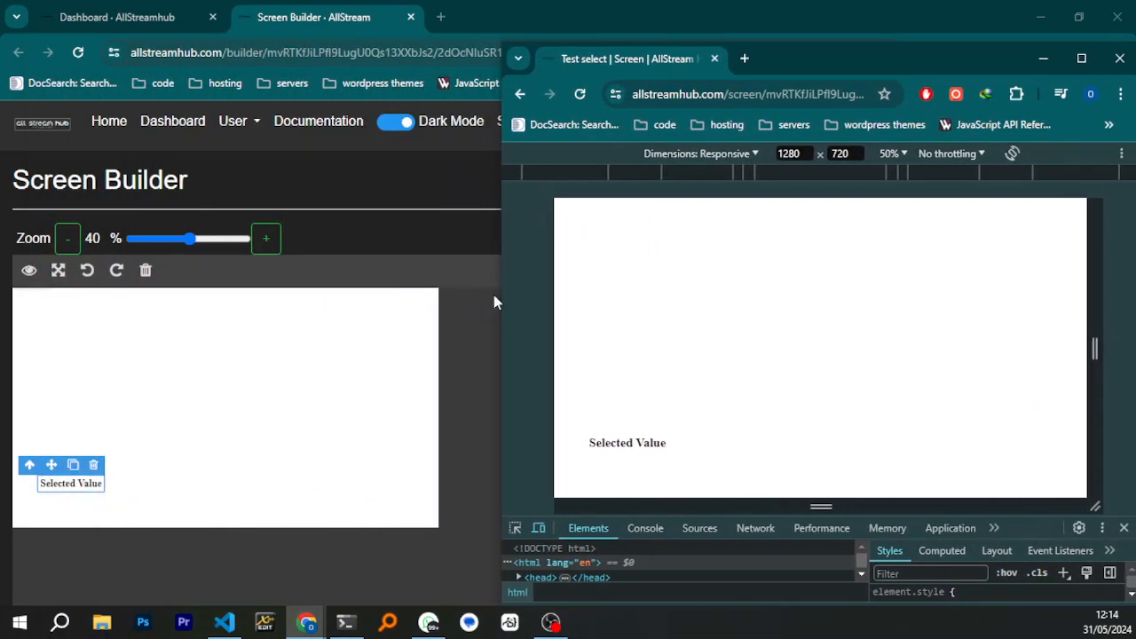
click(129, 20)
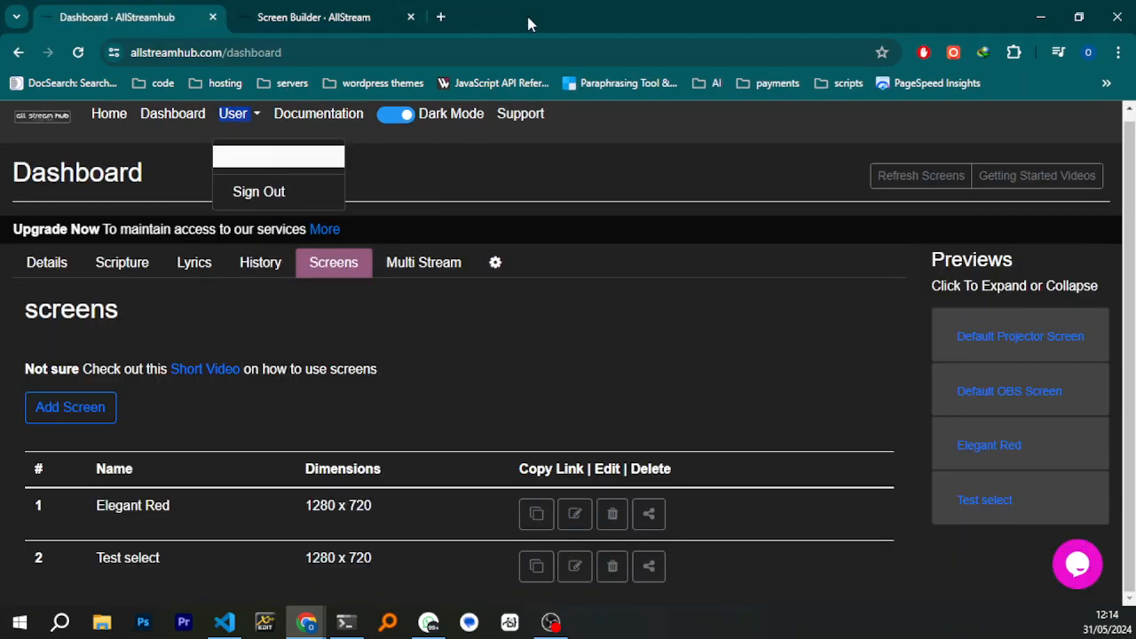
drag(526, 12, 461, 16)
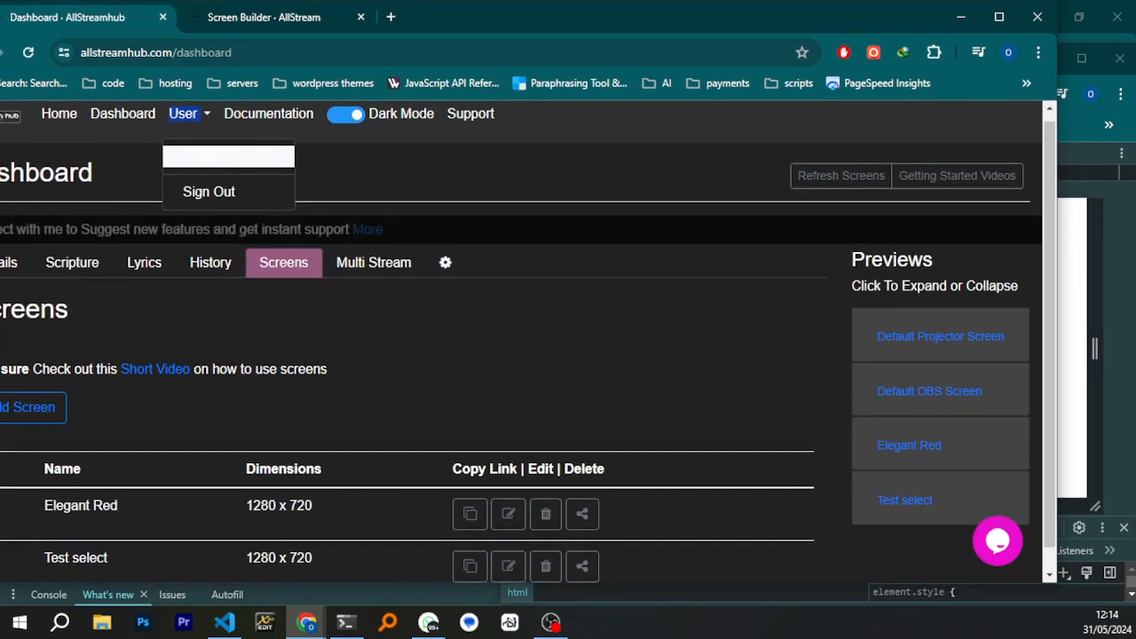
drag(1098, 216, 409, 214)
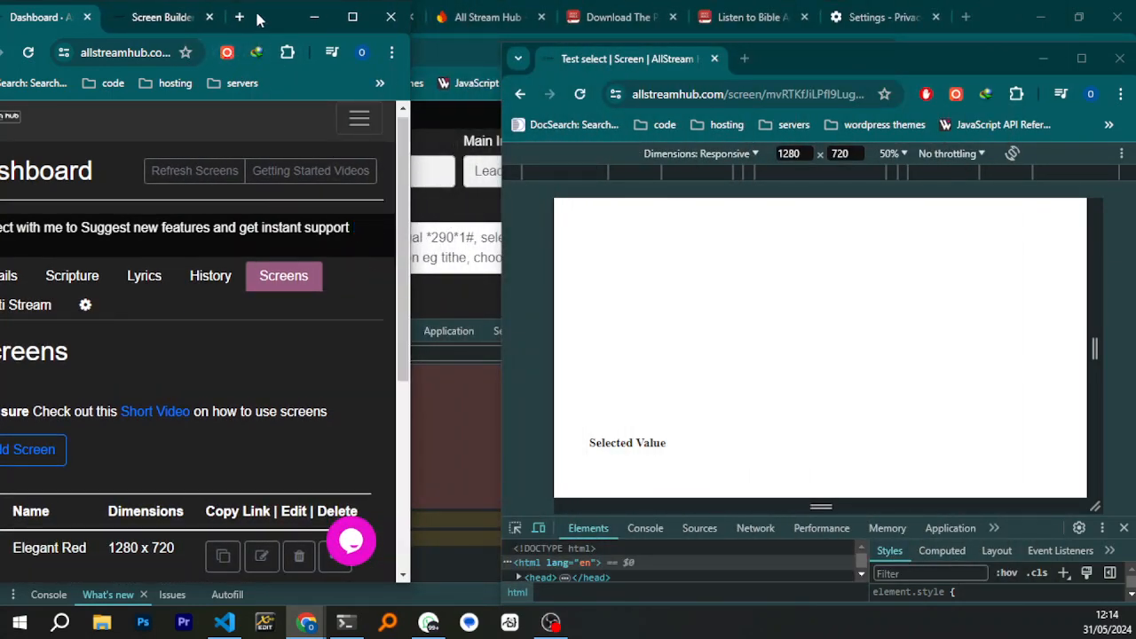
drag(258, 19, 313, 21)
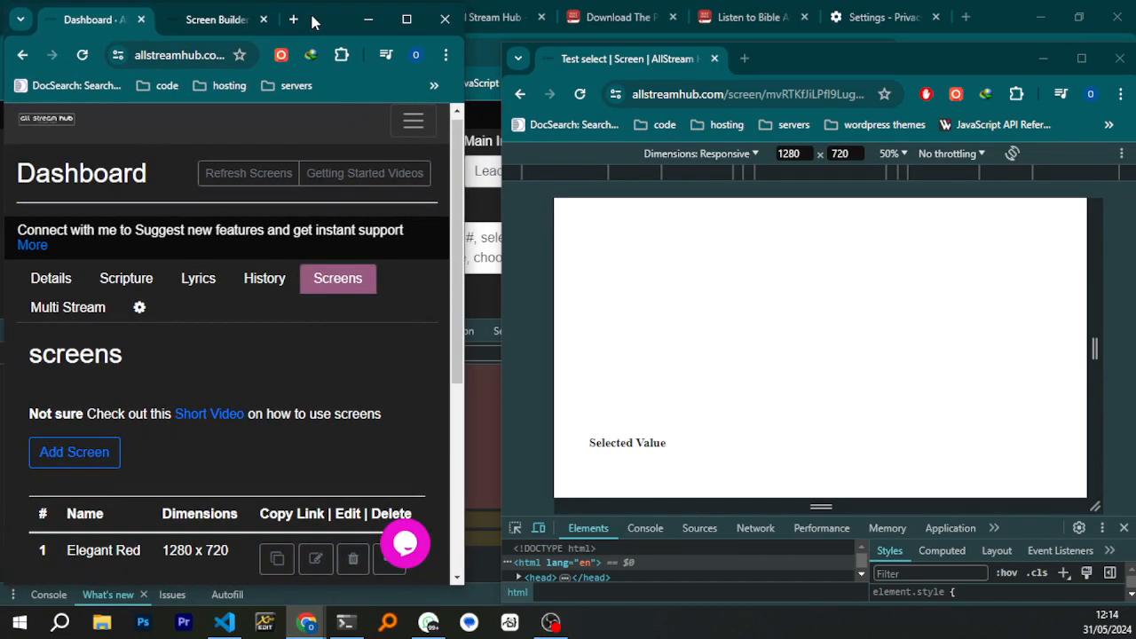
drag(834, 54, 803, 41)
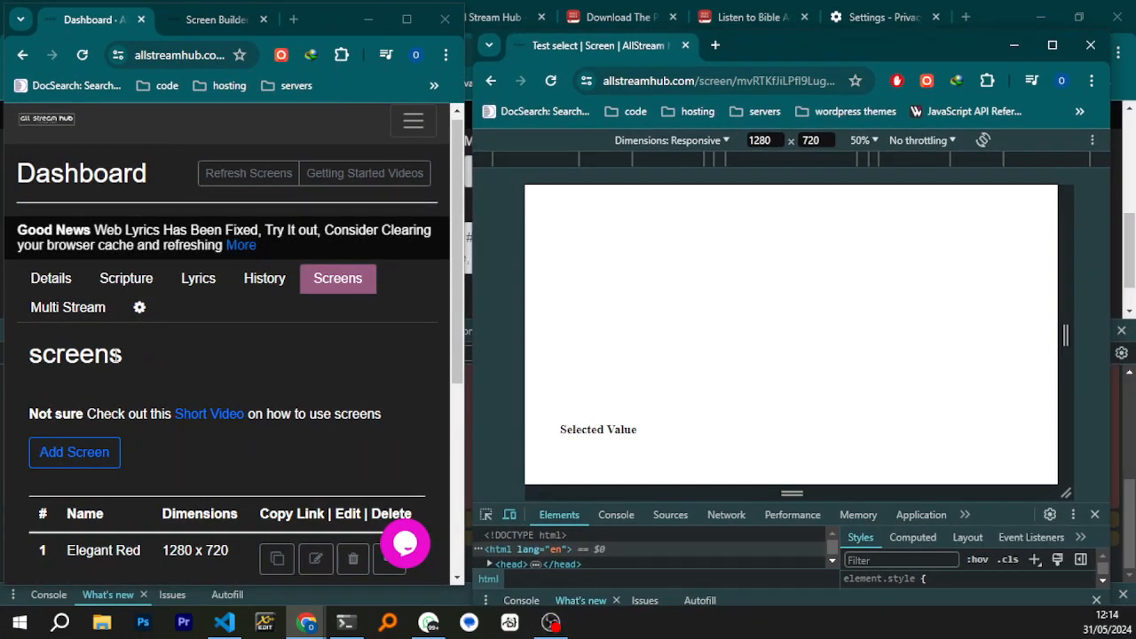
Choose Team 1 in the Teams list of the Test select Screen details and send it to the screen
click(51, 280)
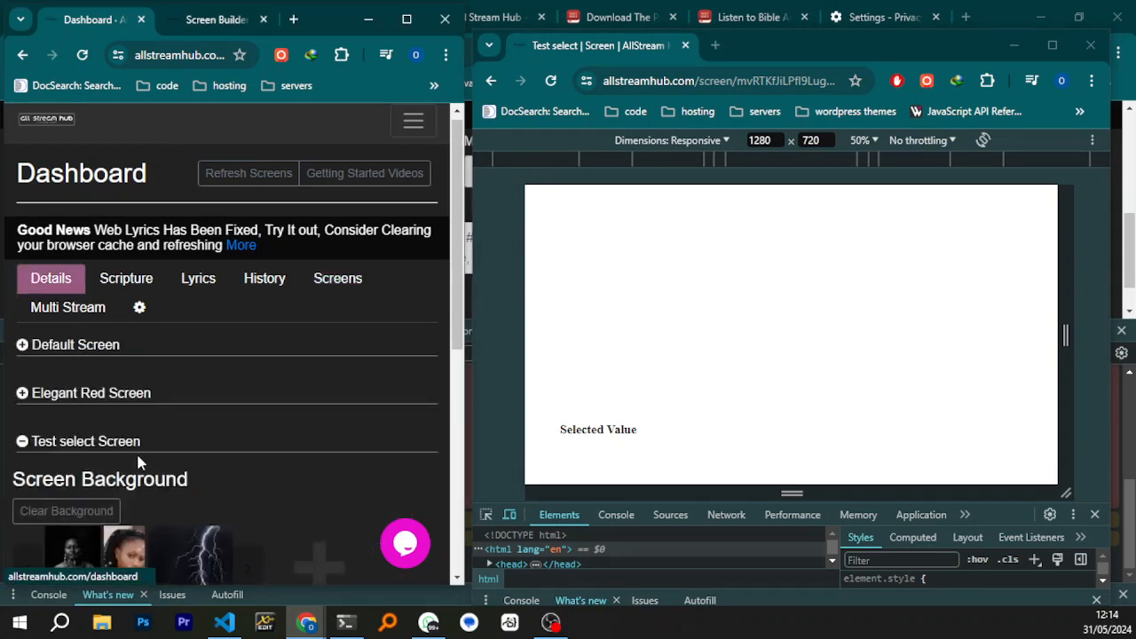
scroll(138, 461, down, 5)
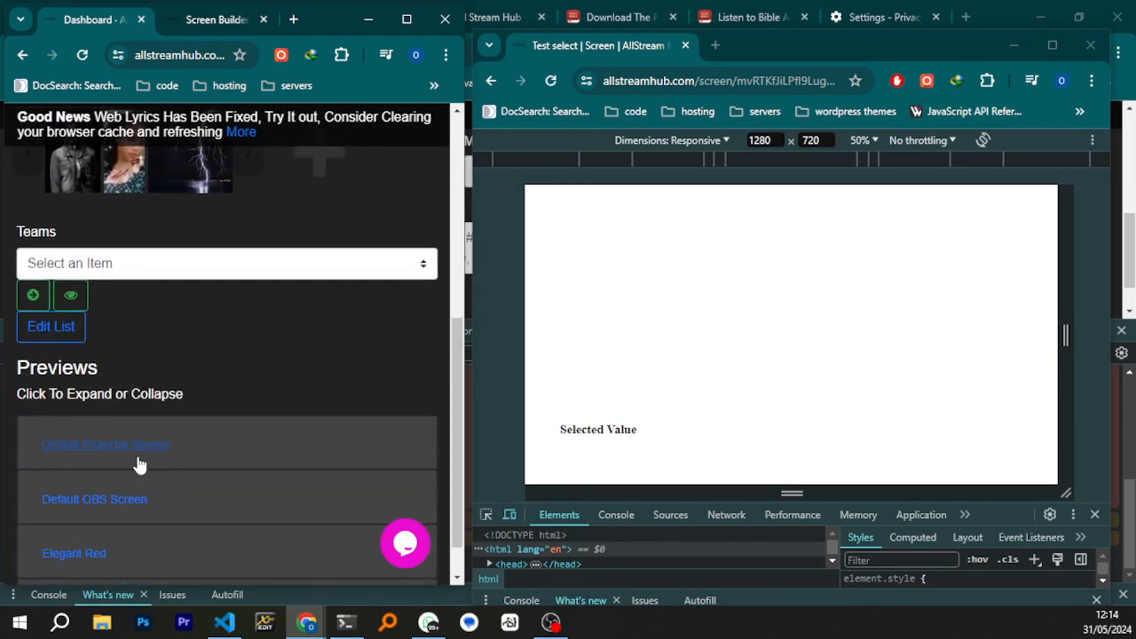
scroll(139, 464, up, 2)
click(166, 435)
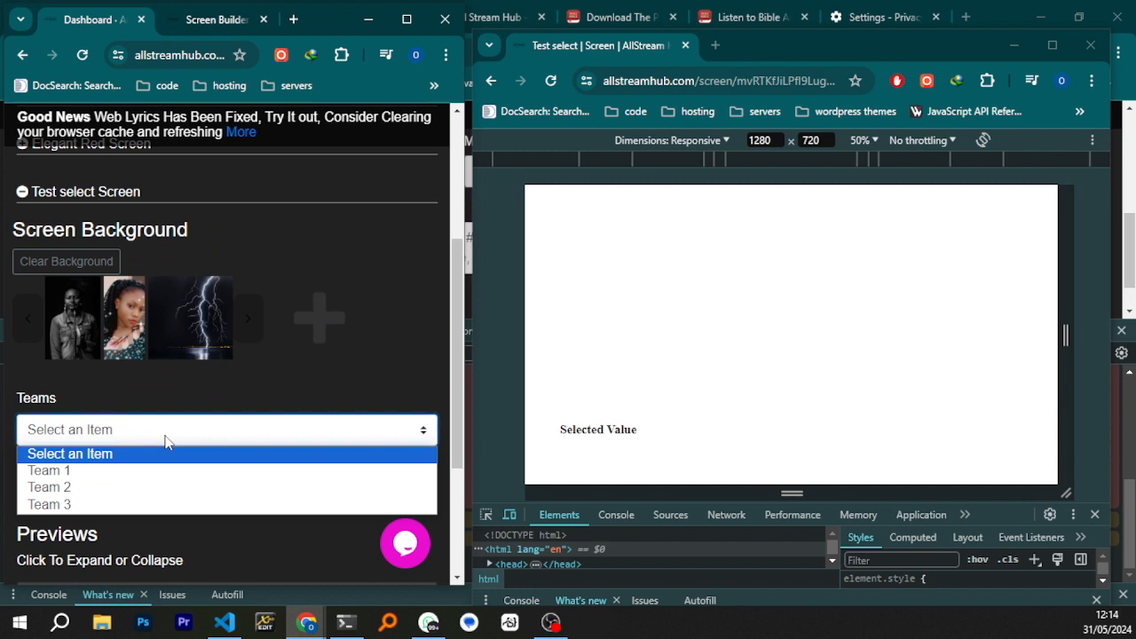
click(149, 471)
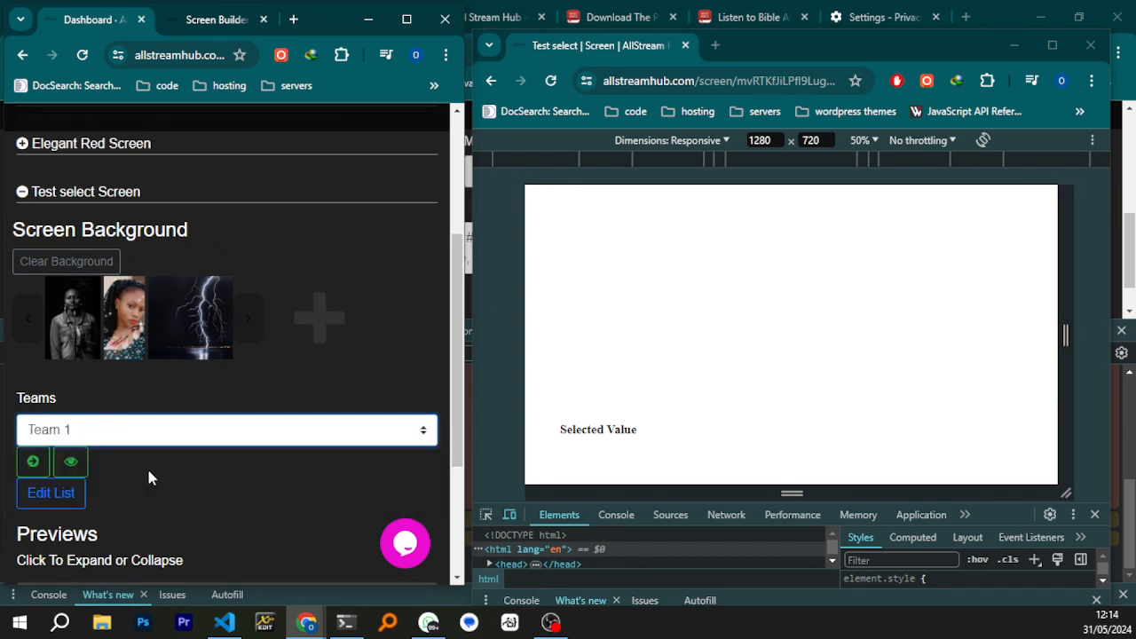
click(38, 467)
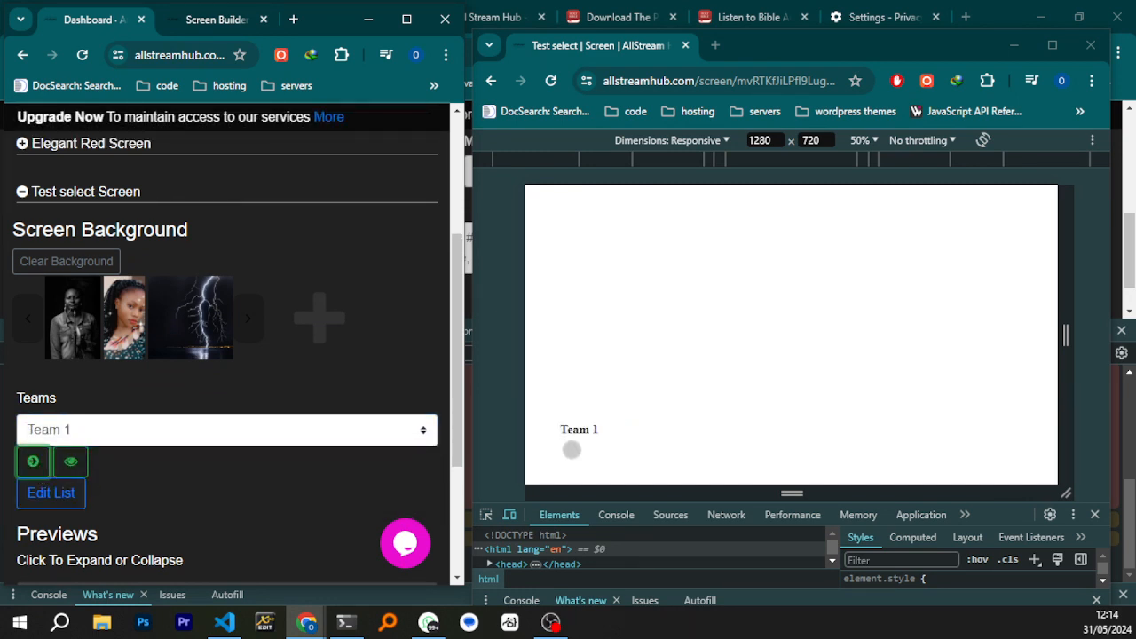
Send Team 2 and then Team 3 from the Teams list to the Test select screen
click(121, 433)
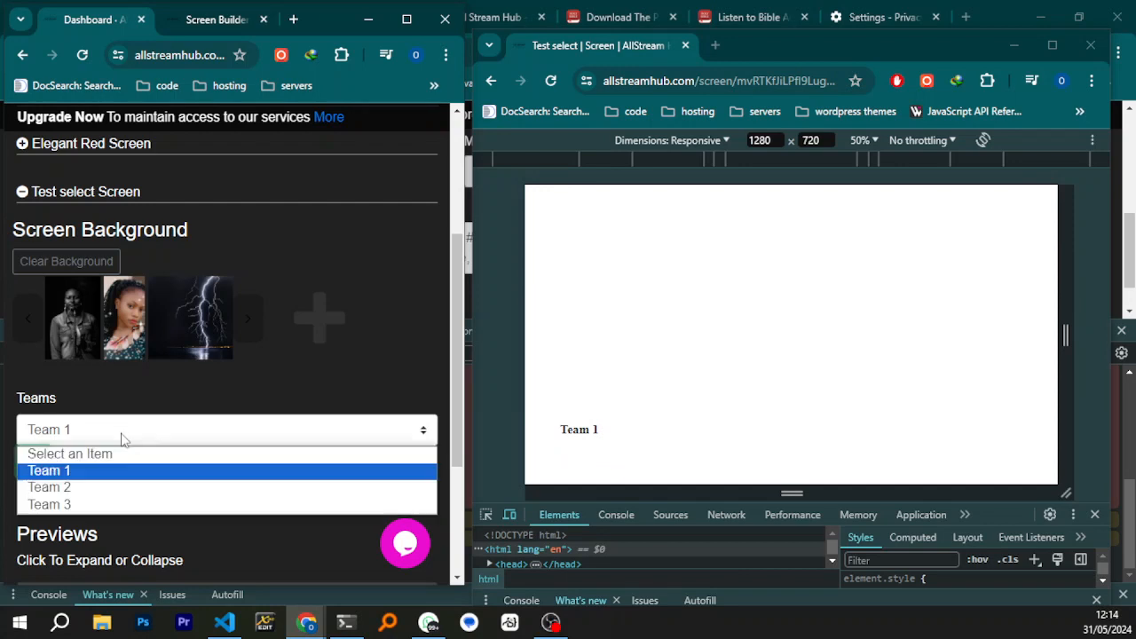
click(105, 488)
click(33, 461)
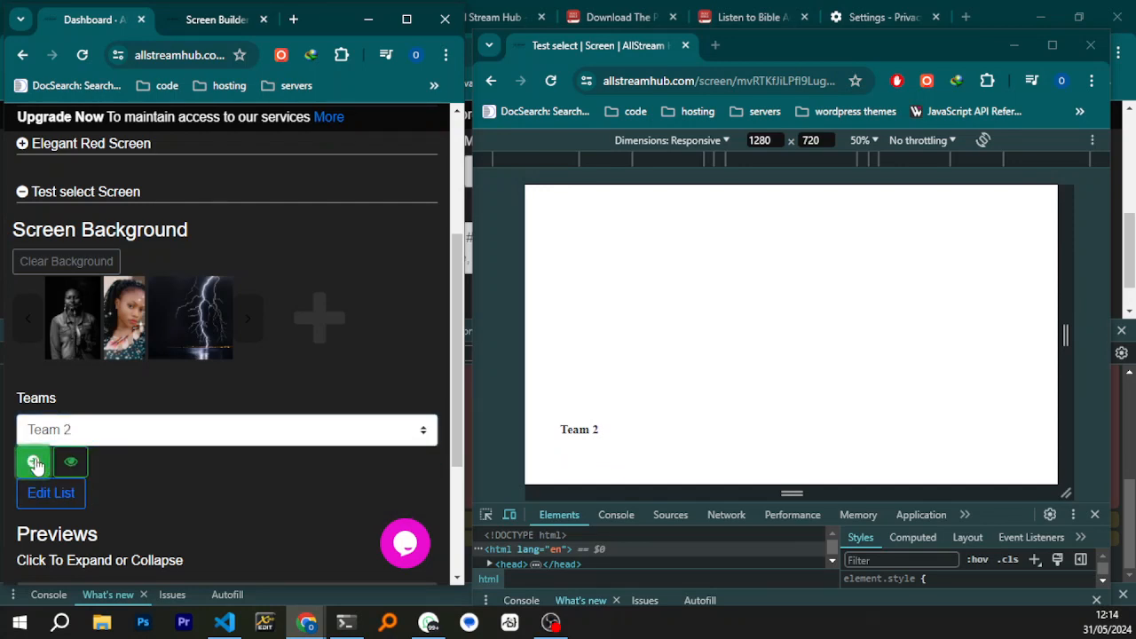
click(146, 431)
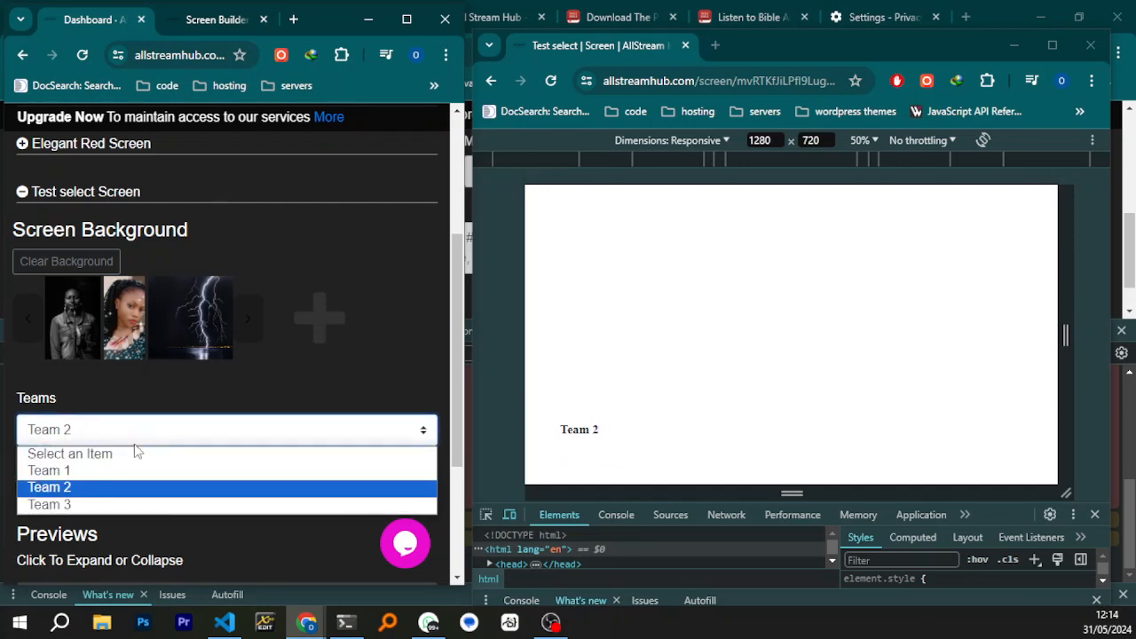
click(101, 504)
click(43, 462)
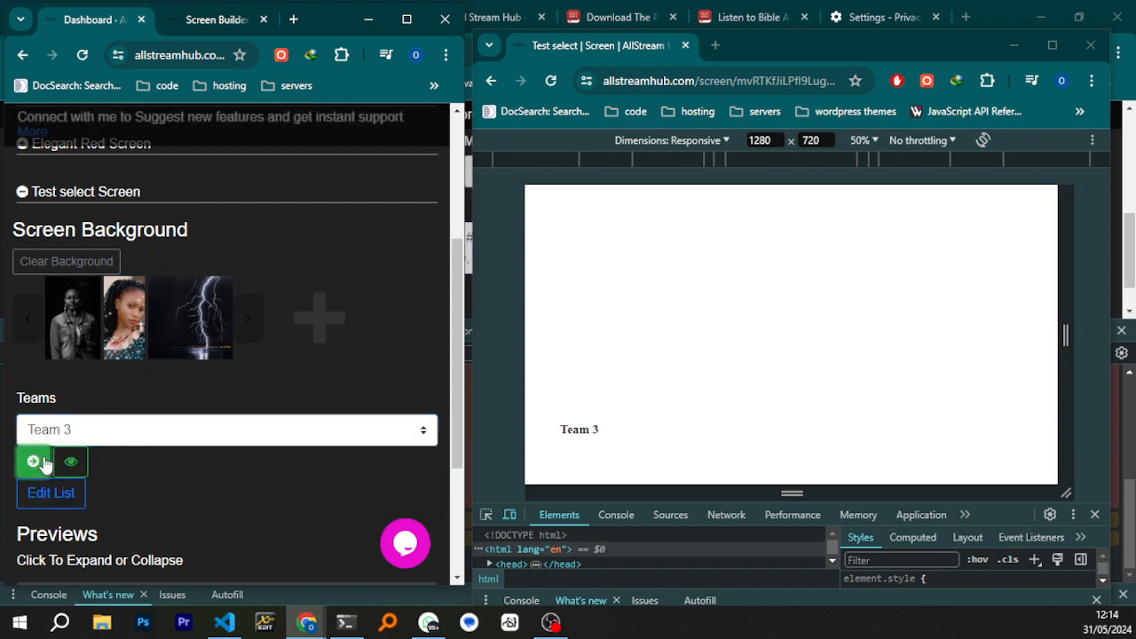
Hide the Team 3 text on the Test select live screen, and show it again
click(73, 463)
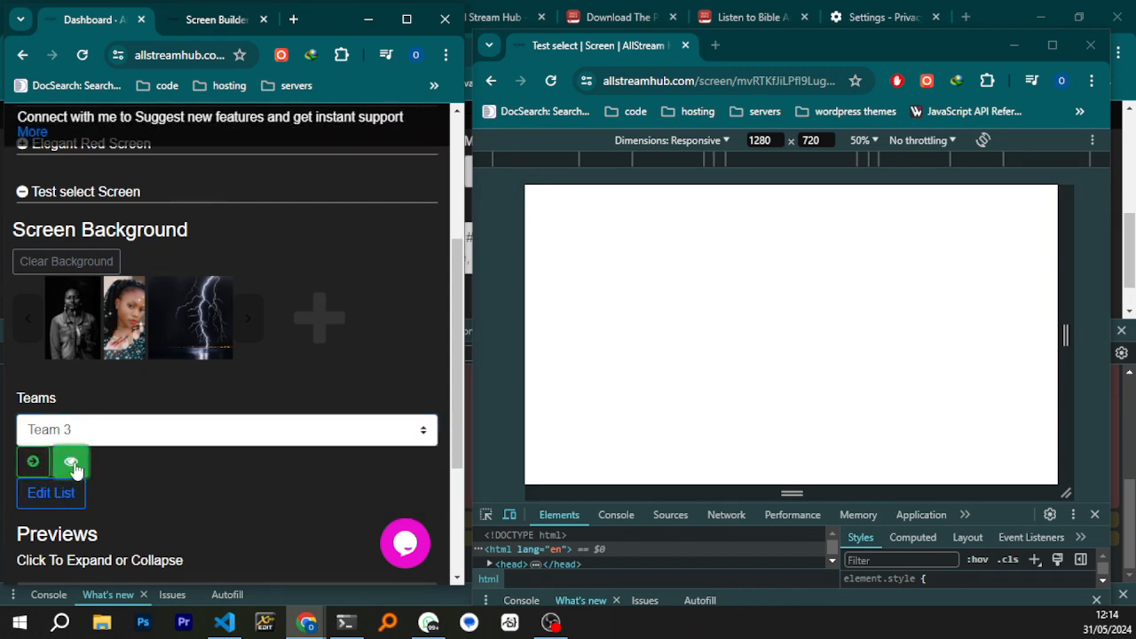
click(73, 463)
Add Team 5 on a new line of the Teams list below Team 3 and submit the updated list
click(70, 486)
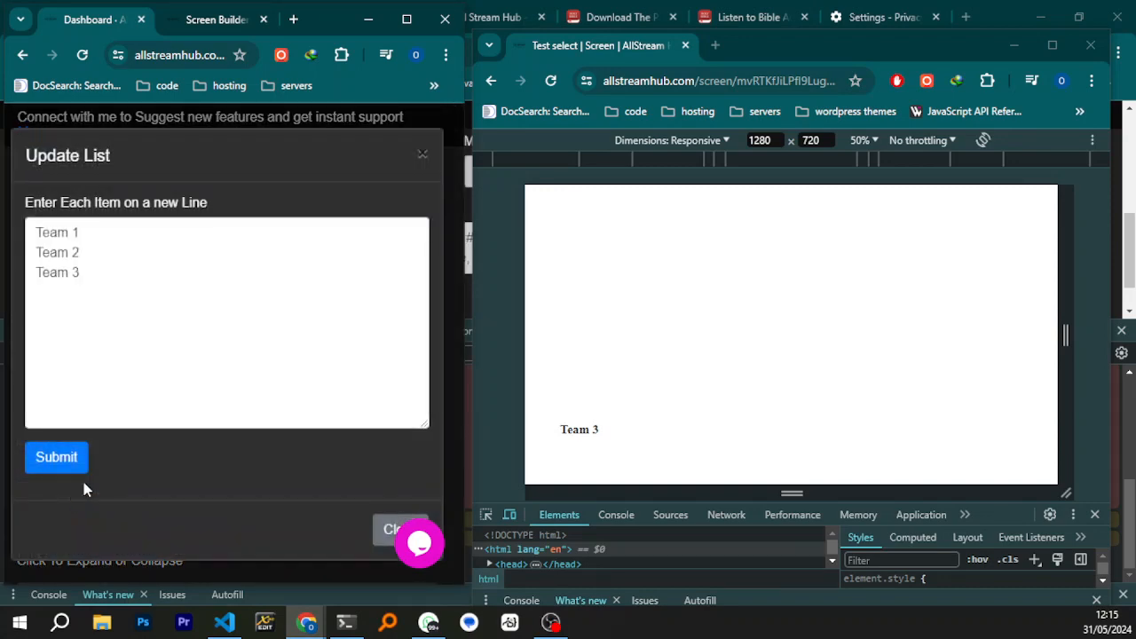
click(125, 278)
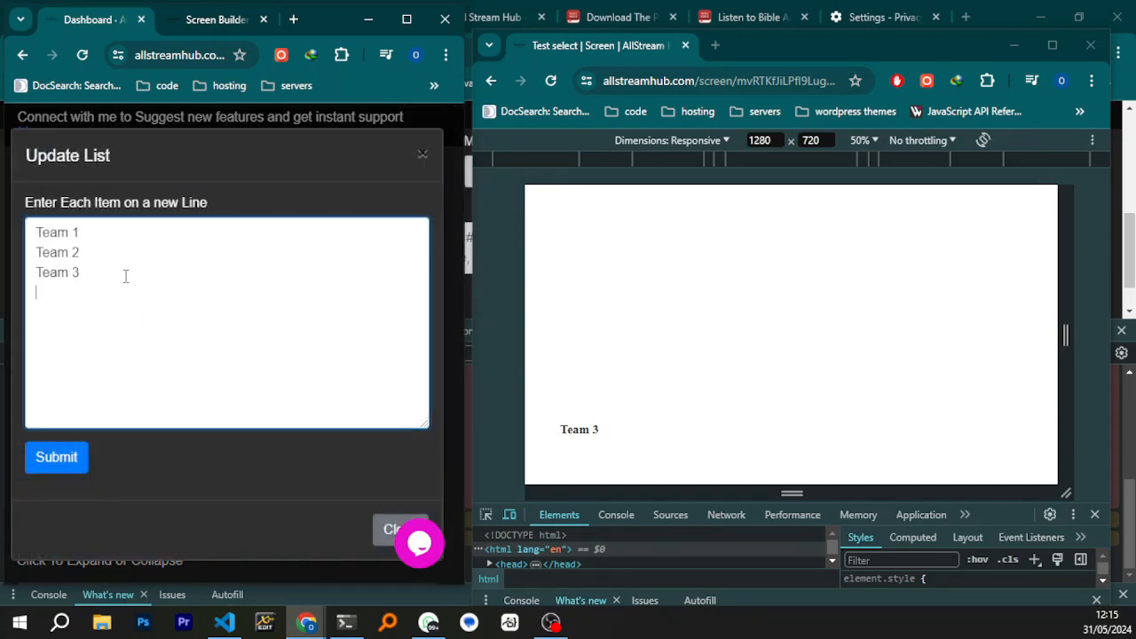
text(Team 5)
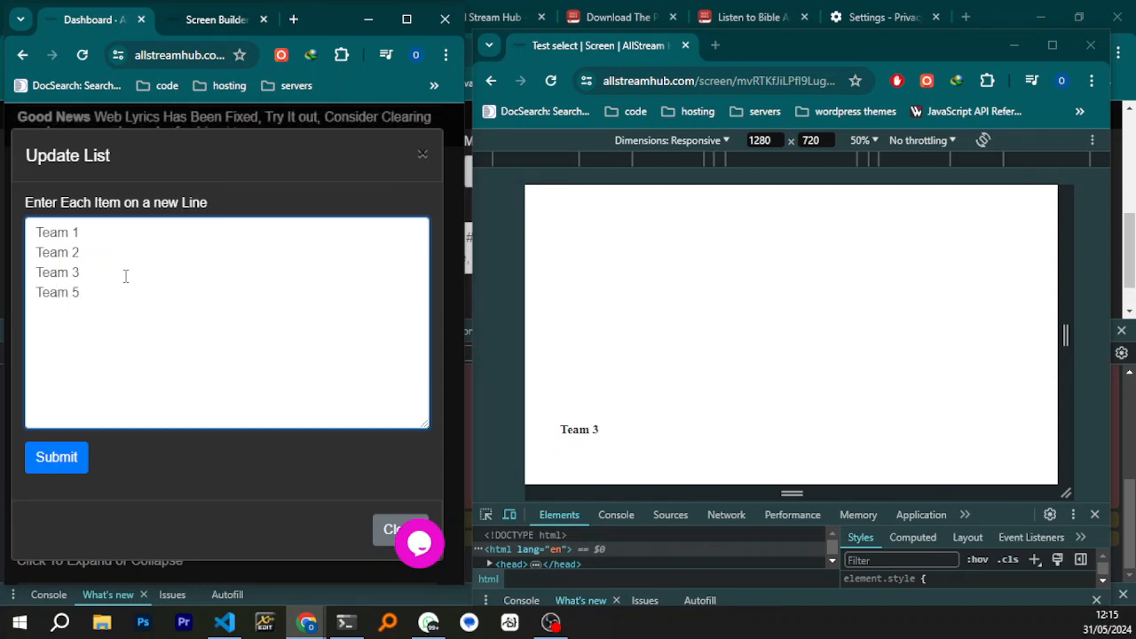
click(59, 457)
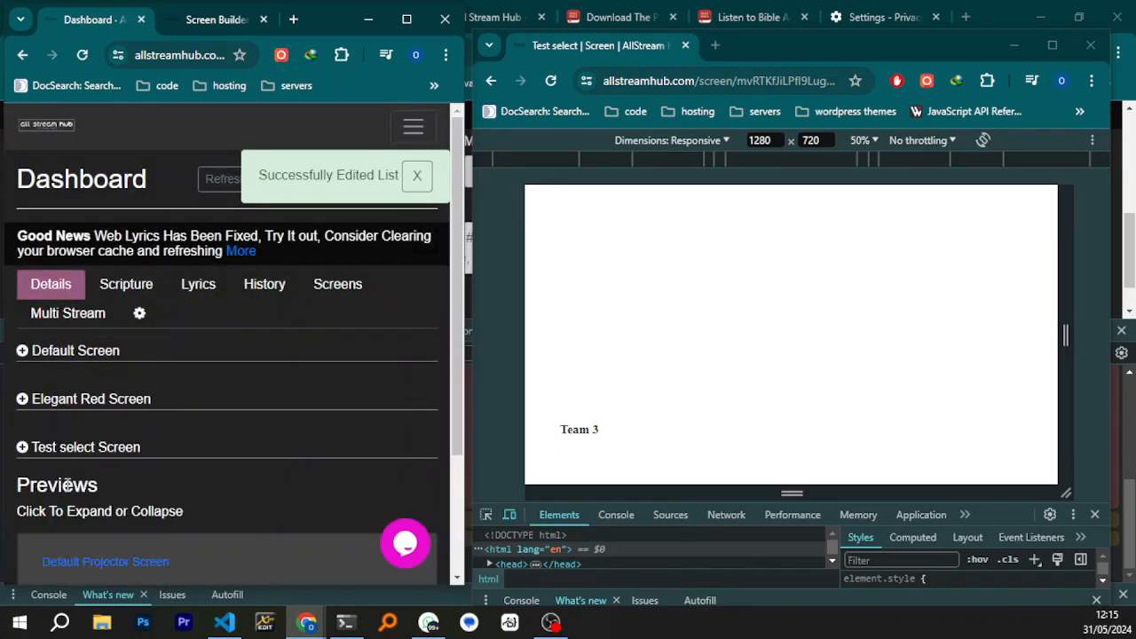
Expand the Test select Screen details, choose Team 5 in the Teams list and send it to the live screen
click(24, 448)
scroll(102, 426, down, 4)
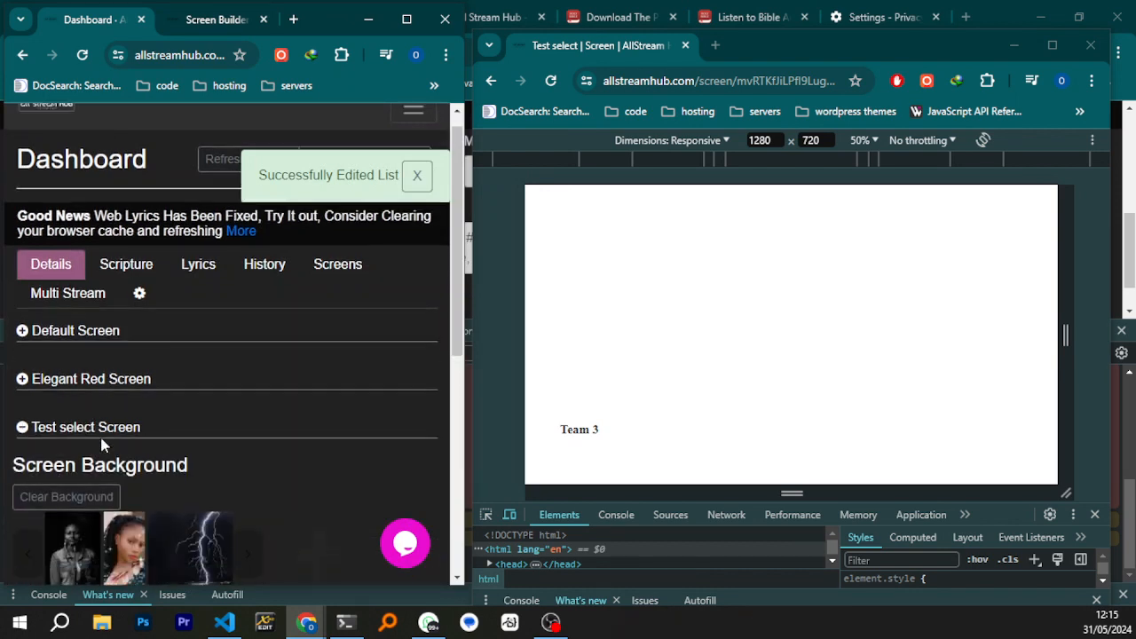
click(105, 355)
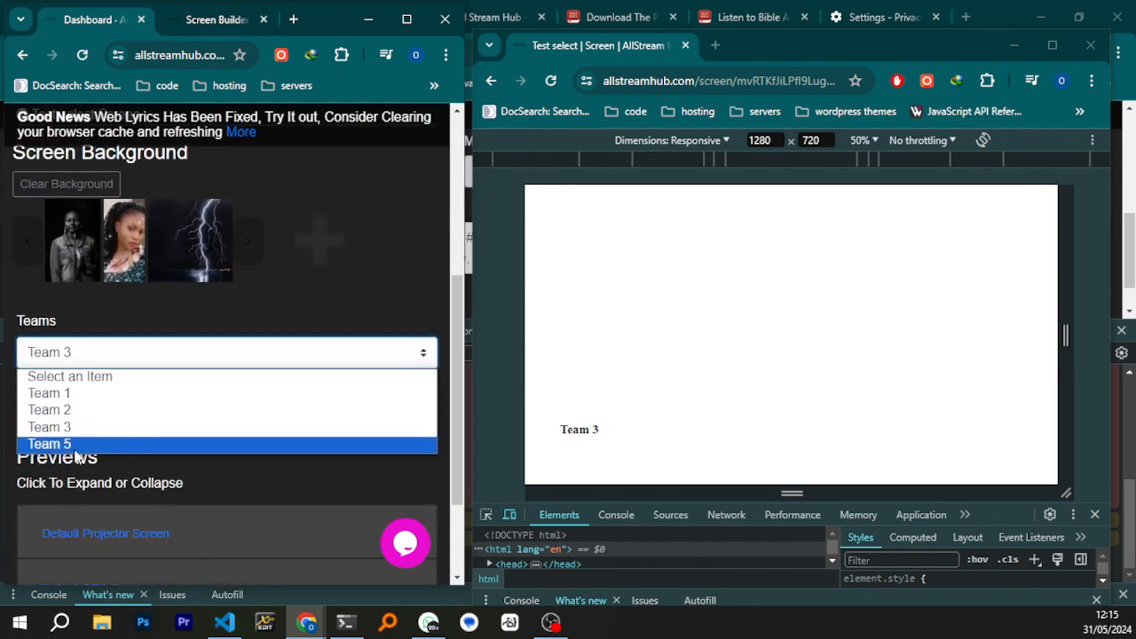
click(75, 446)
click(36, 388)
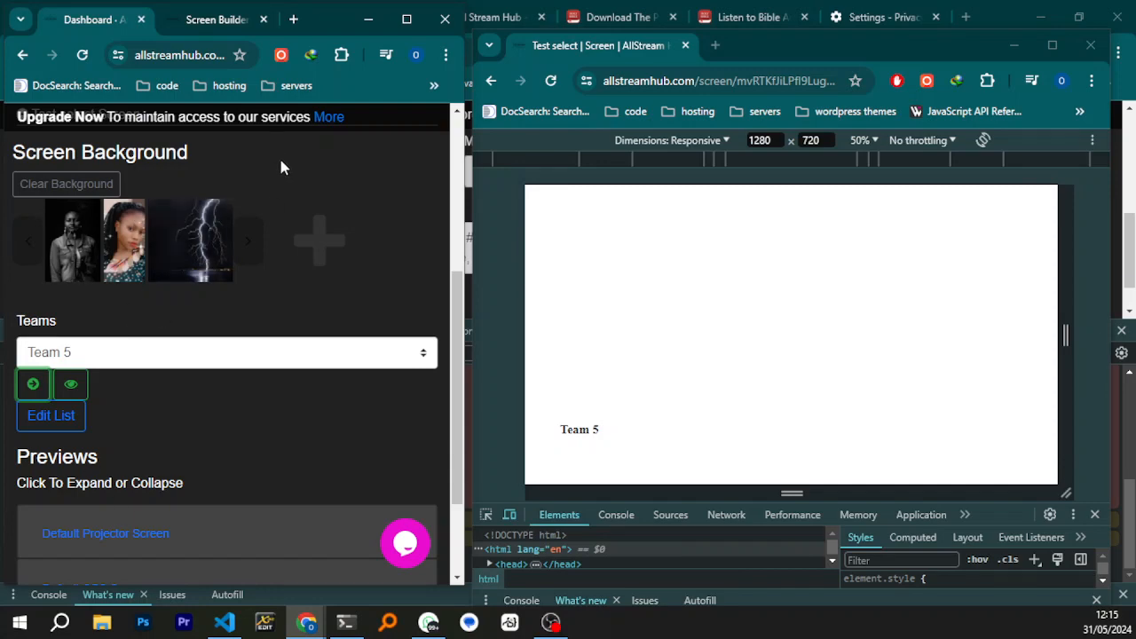
Turn off the Scripture and Lyrics tabs in the dashboard settings
scroll(216, 272, up, 4)
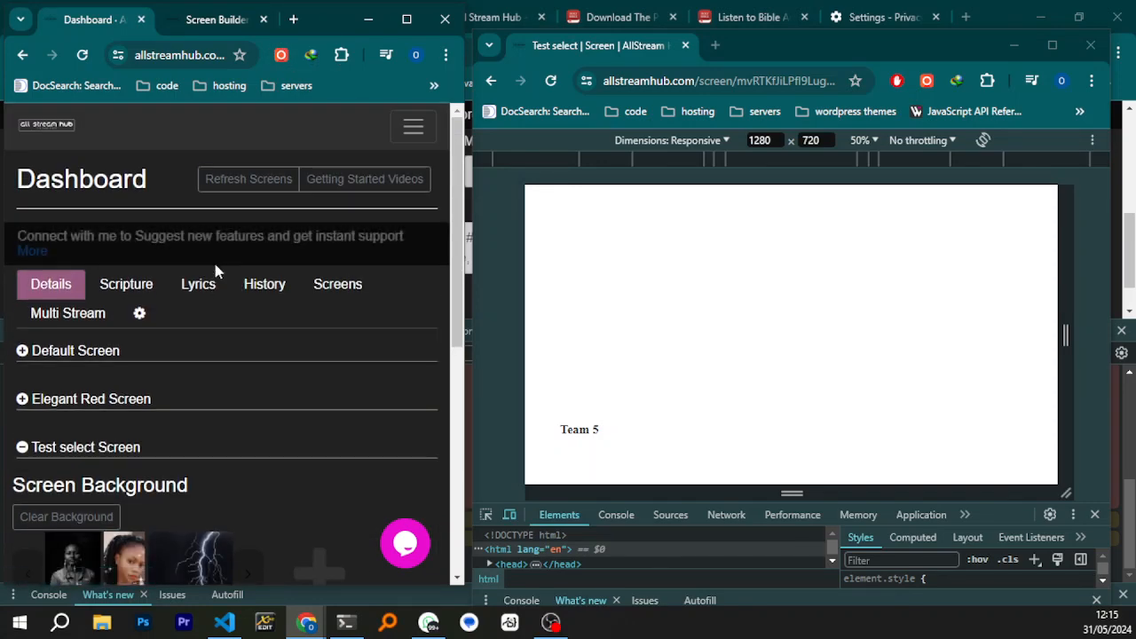
click(146, 320)
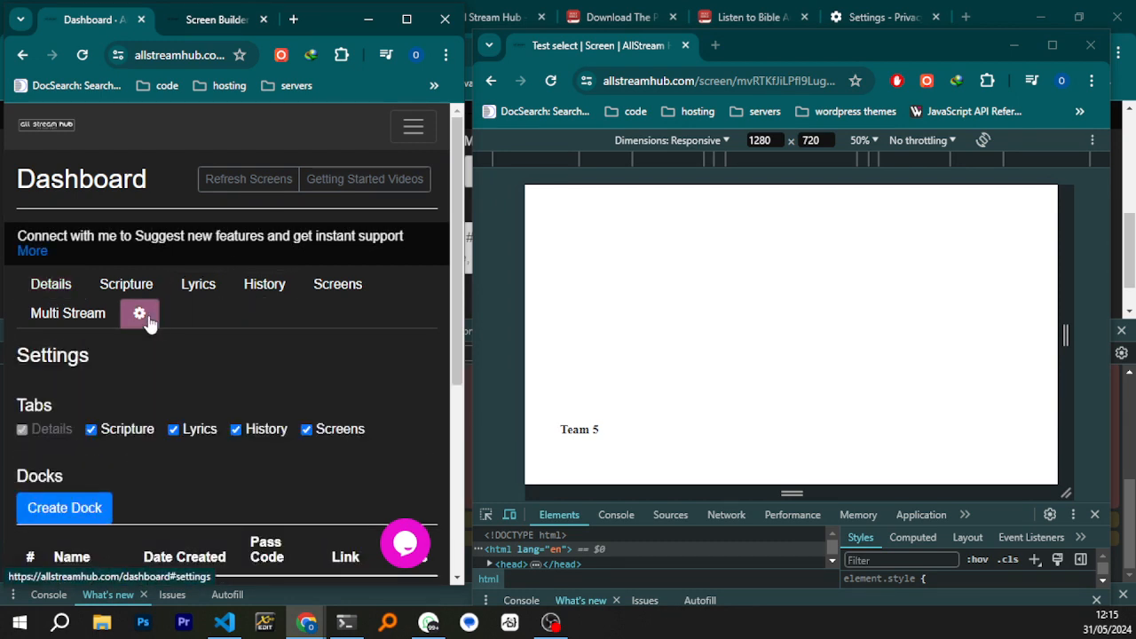
click(91, 430)
click(174, 430)
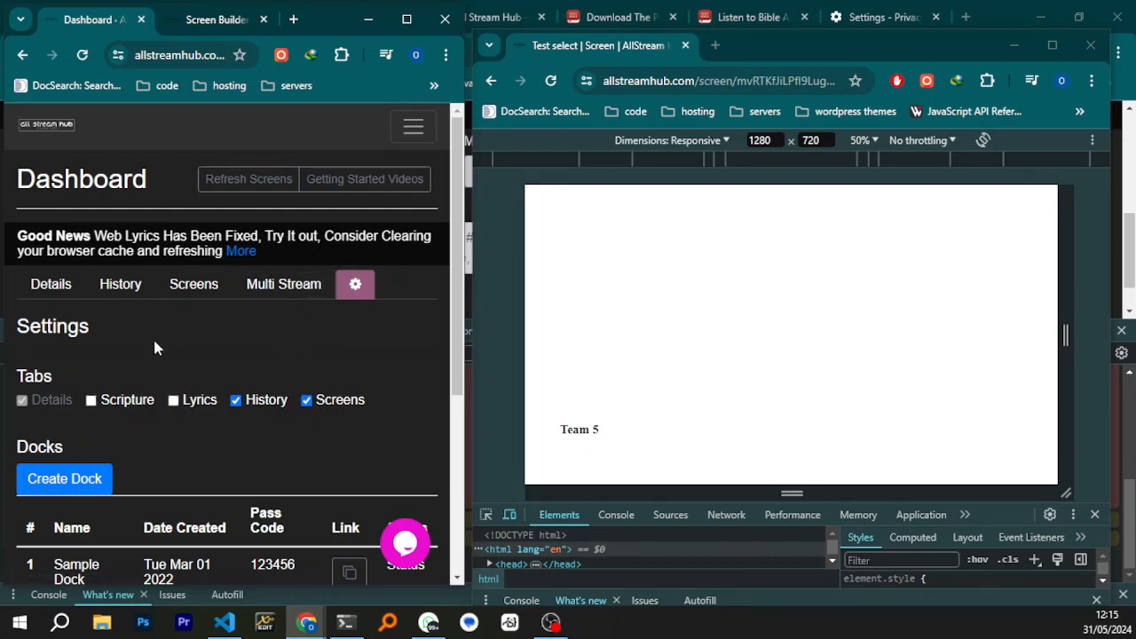
Return to the Test select Screen details and open the choices of the Teams list
click(58, 290)
scroll(187, 400, down, 2)
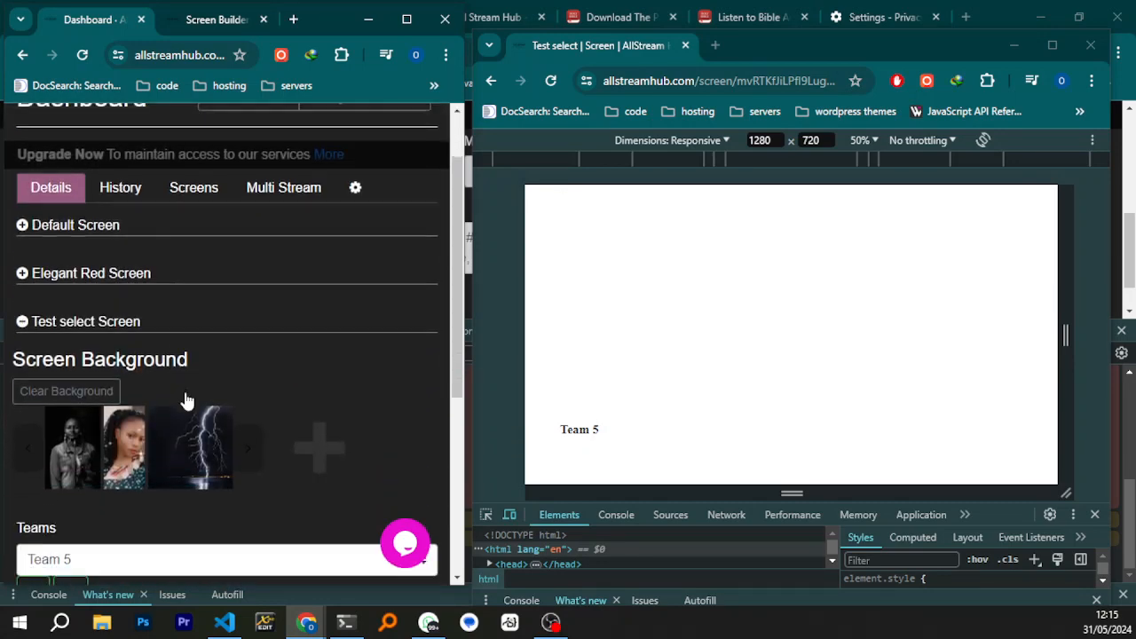
scroll(186, 401, down, 3)
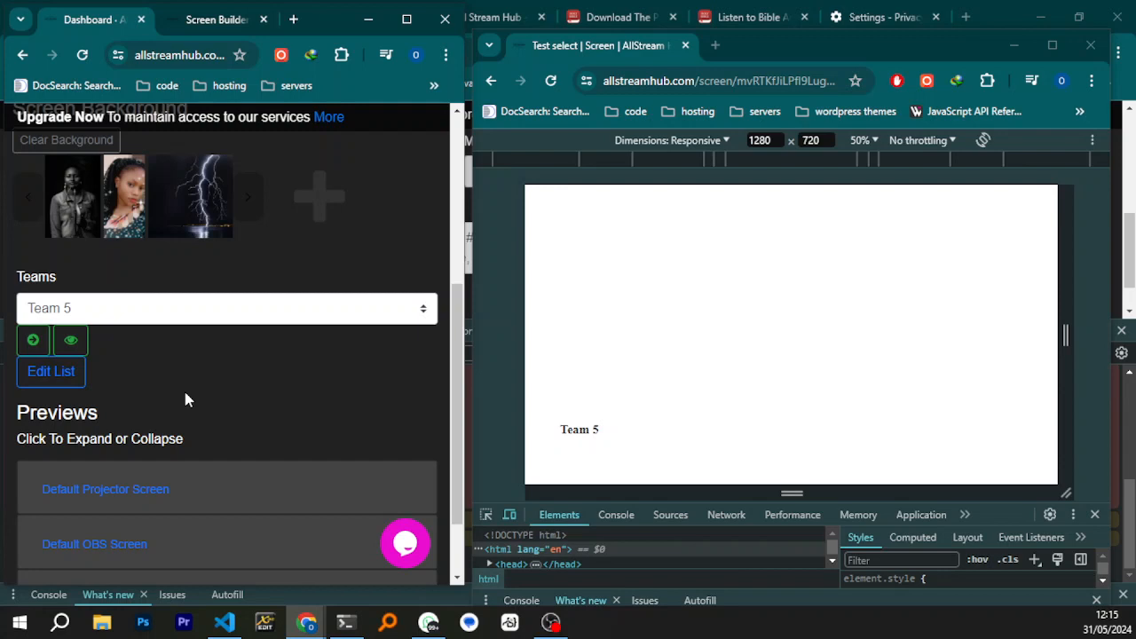
click(233, 321)
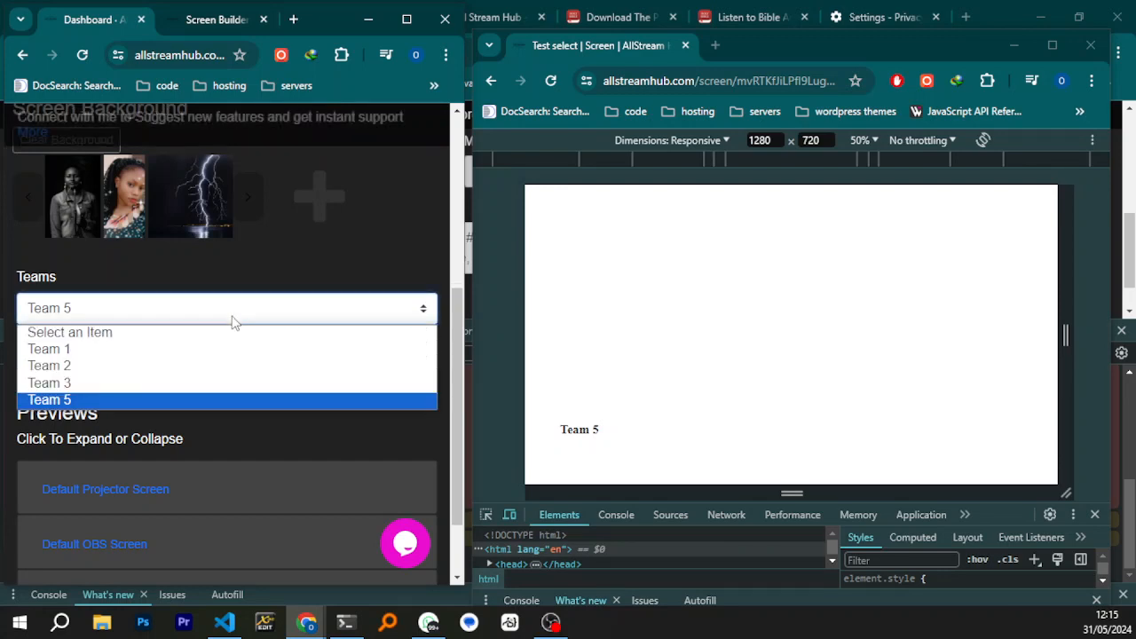